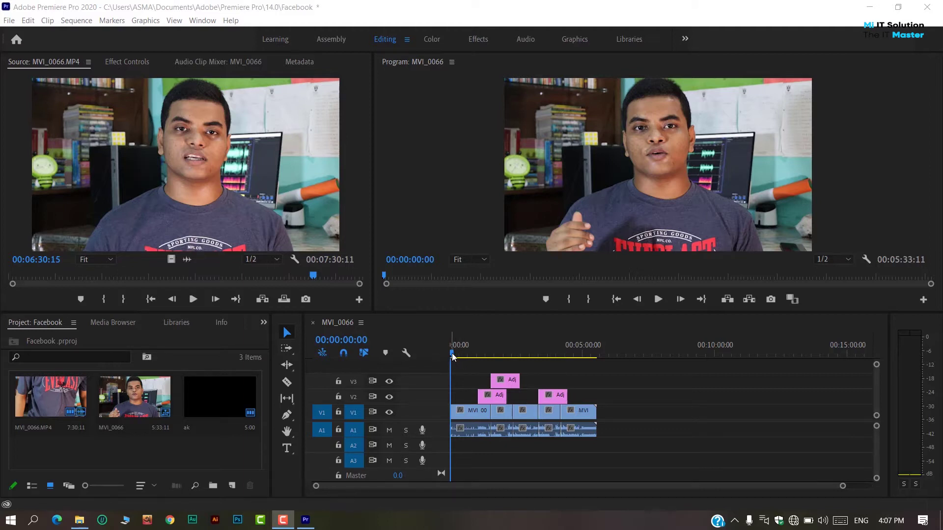
Mute audio track A1 in the MVI_0066 sequence
{"action": "left_click", "coordinate": [388, 430]}
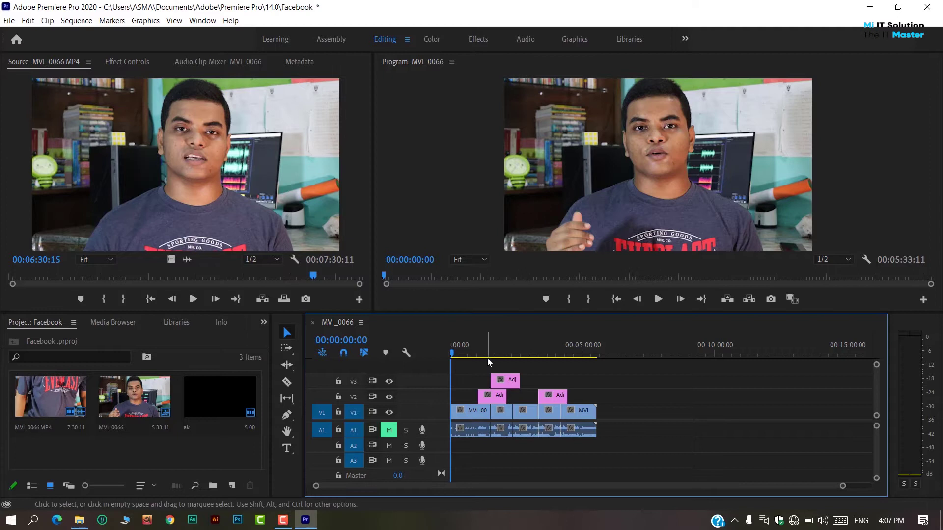
{"action": "left_click_drag", "start_coordinate": [451, 354], "coordinate": [427, 354]}
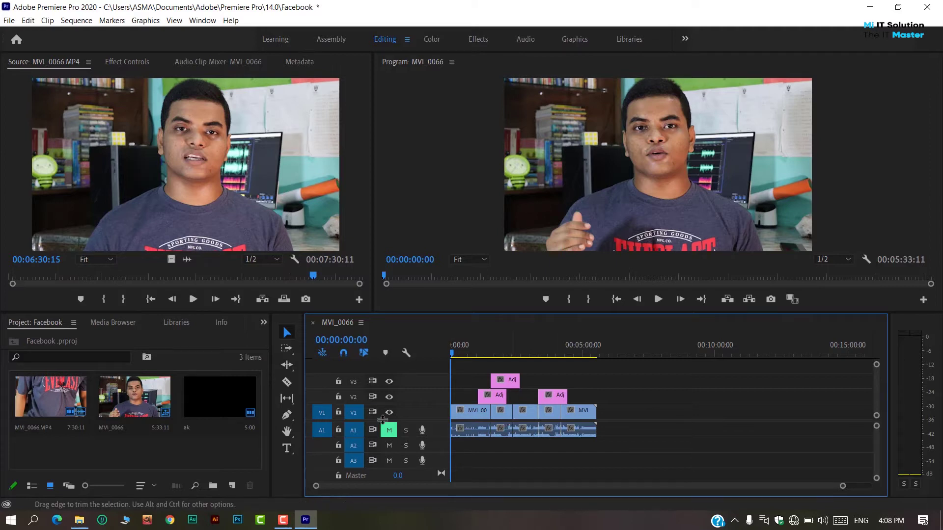
{"action": "left_click", "coordinate": [231, 485]}
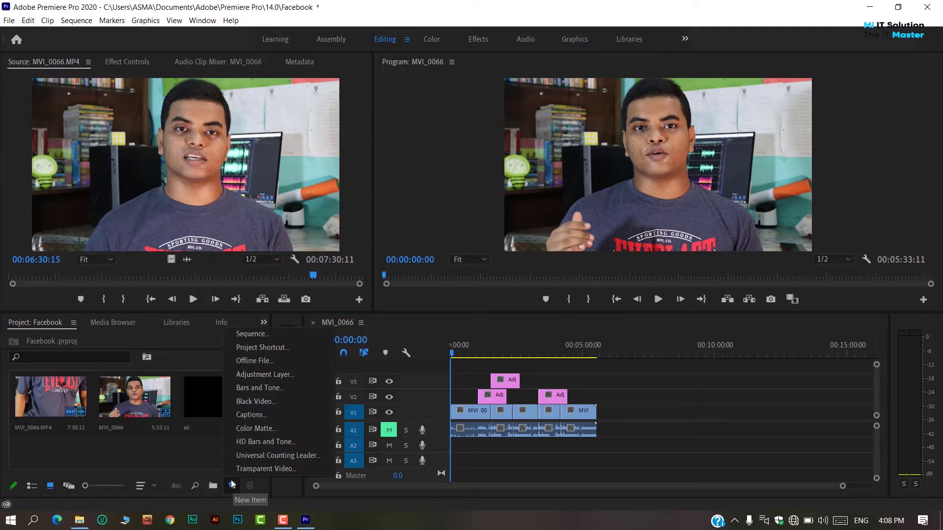
{"action": "left_click", "coordinate": [216, 447]}
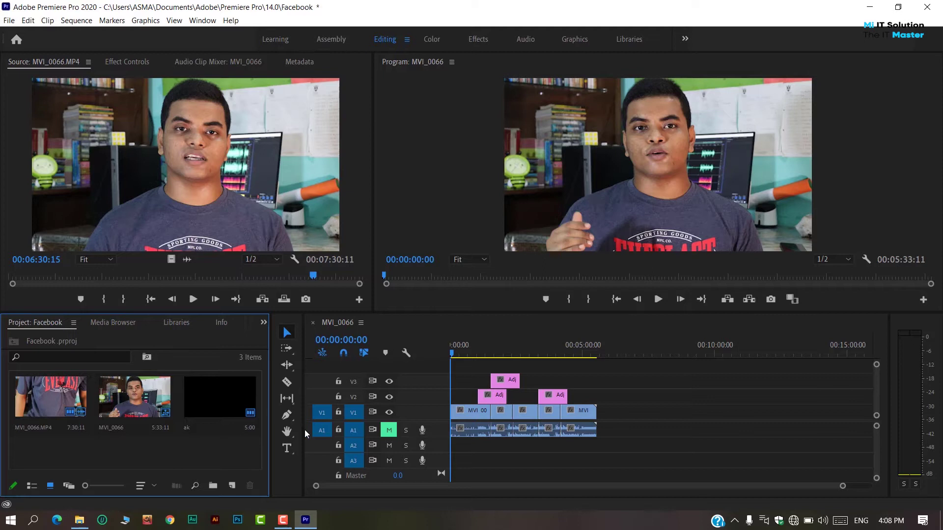
{"action": "left_click_drag", "start_coordinate": [305, 433], "coordinate": [211, 436]}
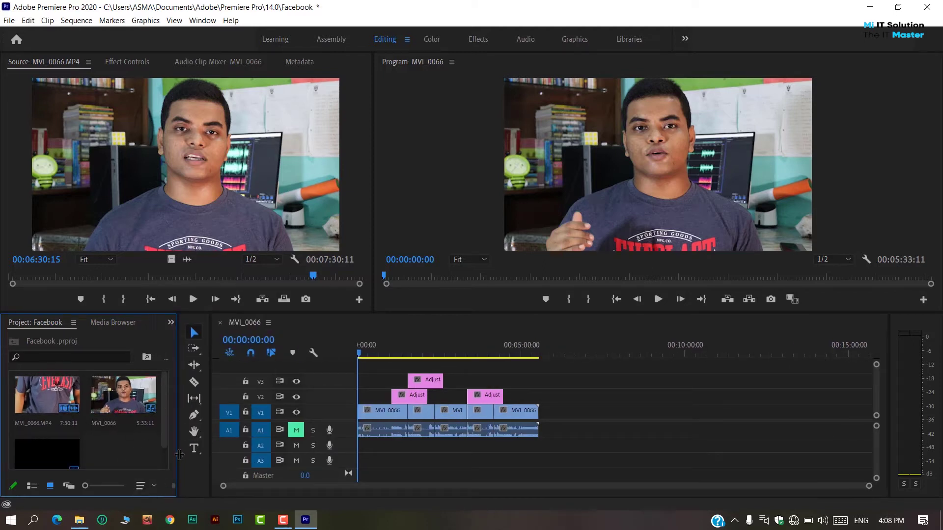
{"action": "left_click_drag", "start_coordinate": [179, 456], "coordinate": [269, 455]}
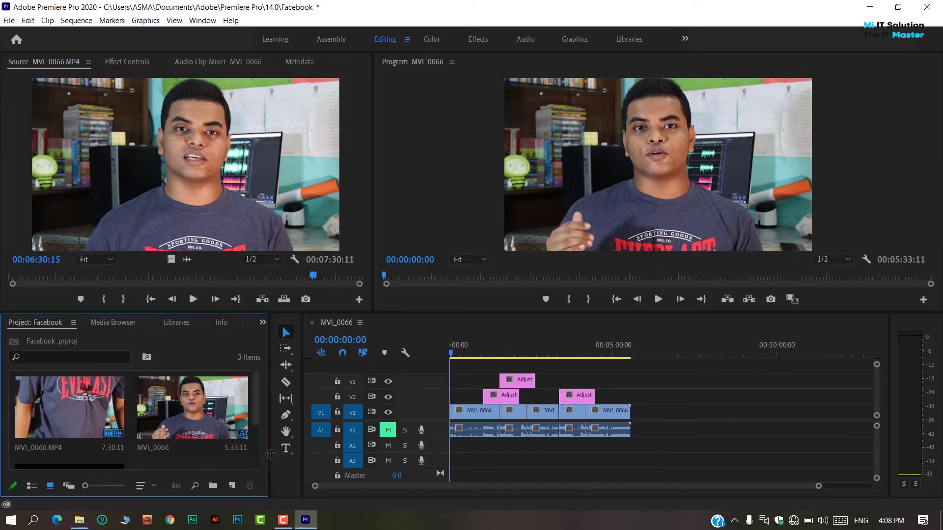
Start a new sequence based on the DSLR 1080p25 preset from the Digital SLR 1080p group
{"action": "left_click", "coordinate": [233, 486]}
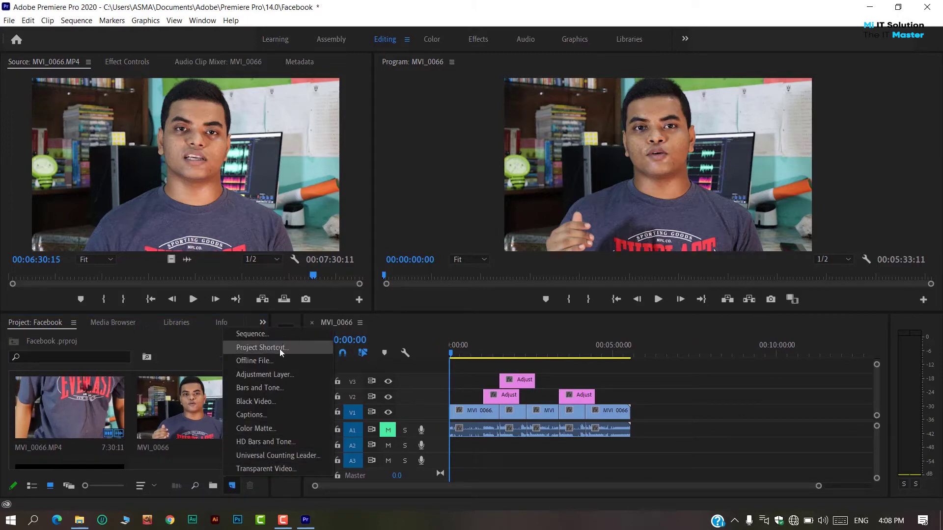
{"action": "left_click", "coordinate": [287, 335]}
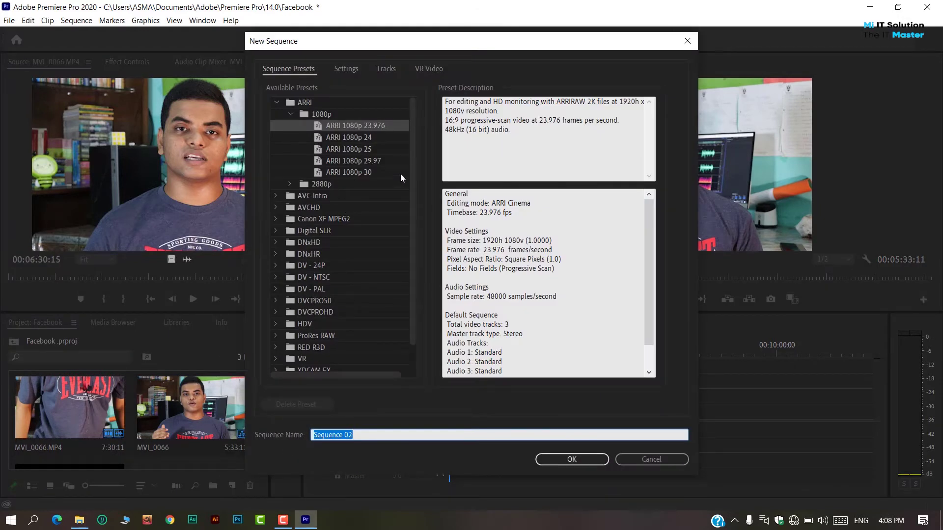
{"action": "left_click_drag", "start_coordinate": [414, 175], "coordinate": [411, 203]}
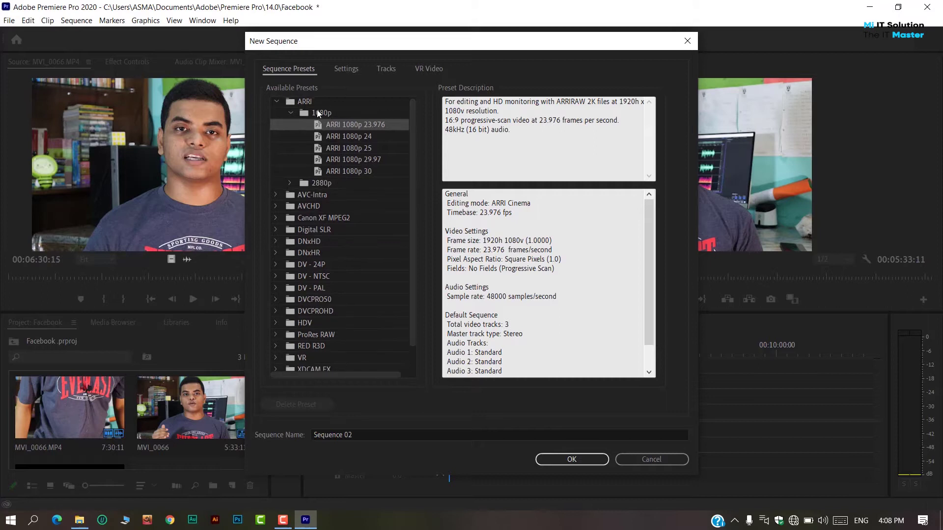
{"action": "left_click", "coordinate": [276, 102]}
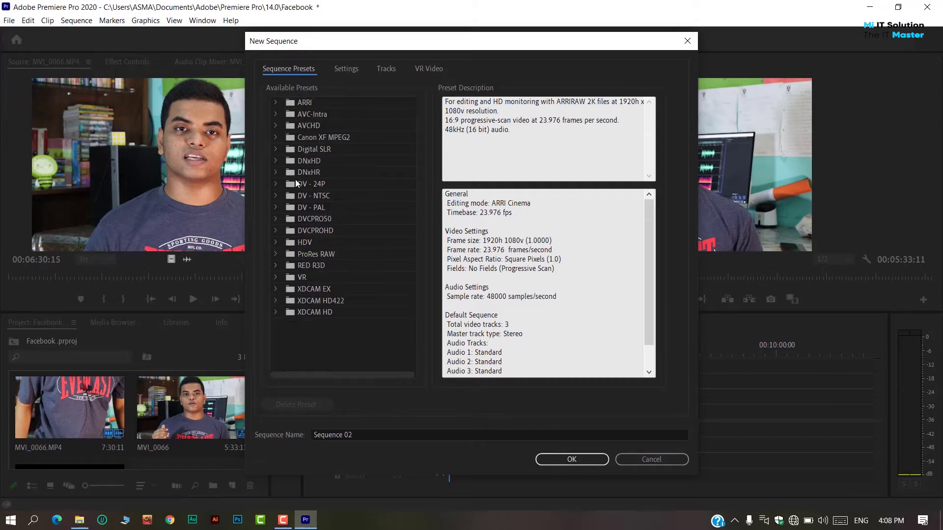
{"action": "left_click", "coordinate": [273, 149]}
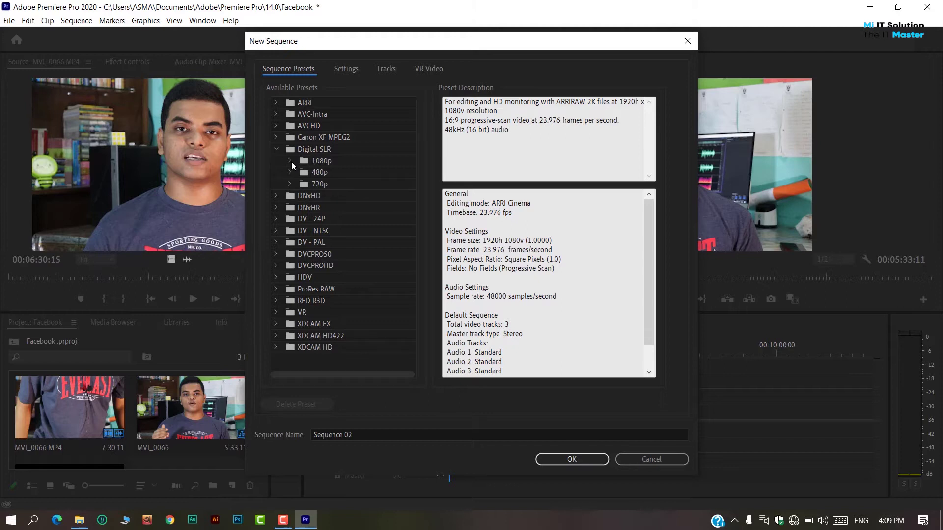
{"action": "left_click", "coordinate": [290, 160]}
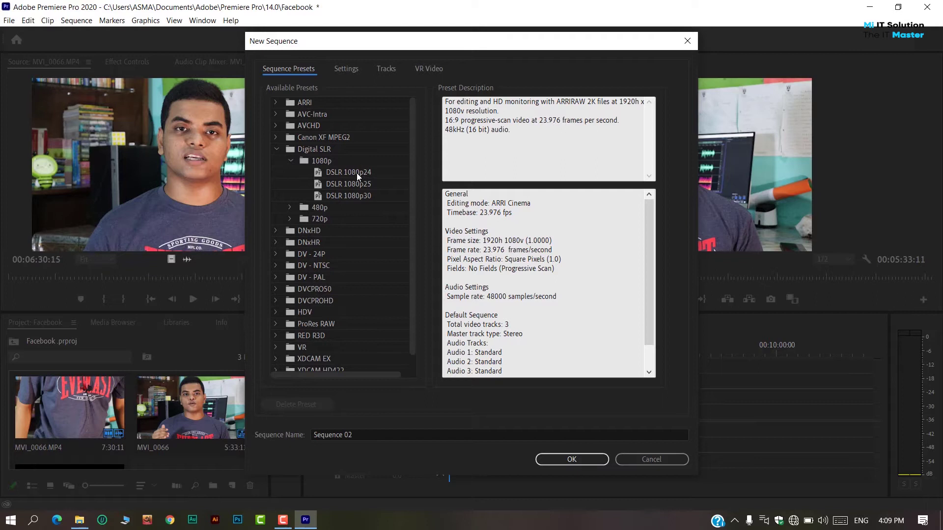
{"action": "left_click", "coordinate": [357, 173]}
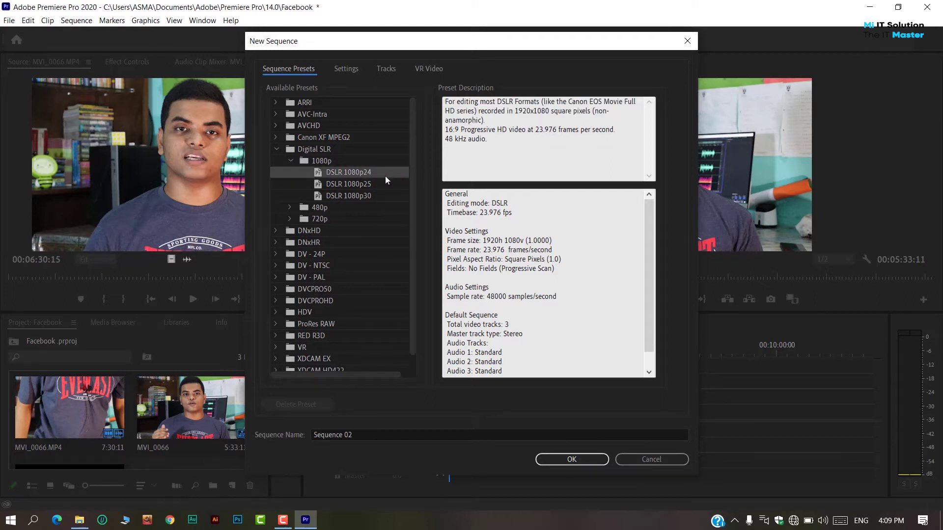
{"action": "left_click", "coordinate": [364, 187]}
{"action": "left_click", "coordinate": [370, 174]}
{"action": "left_click", "coordinate": [373, 184]}
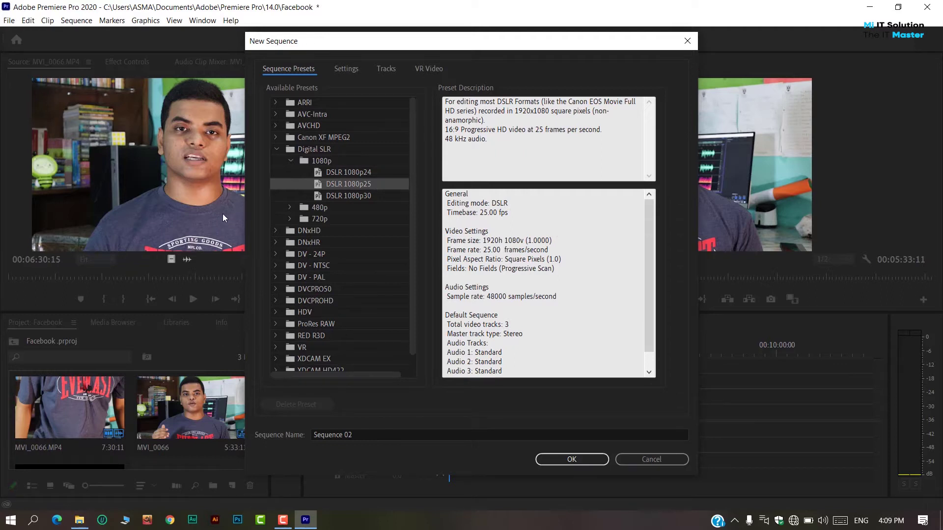
{"action": "left_click", "coordinate": [384, 195]}
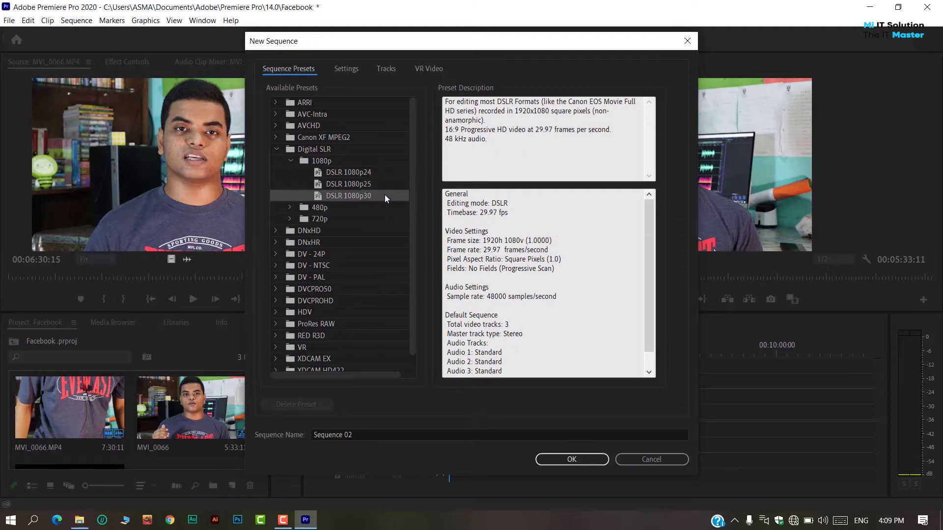
{"action": "left_click", "coordinate": [384, 184]}
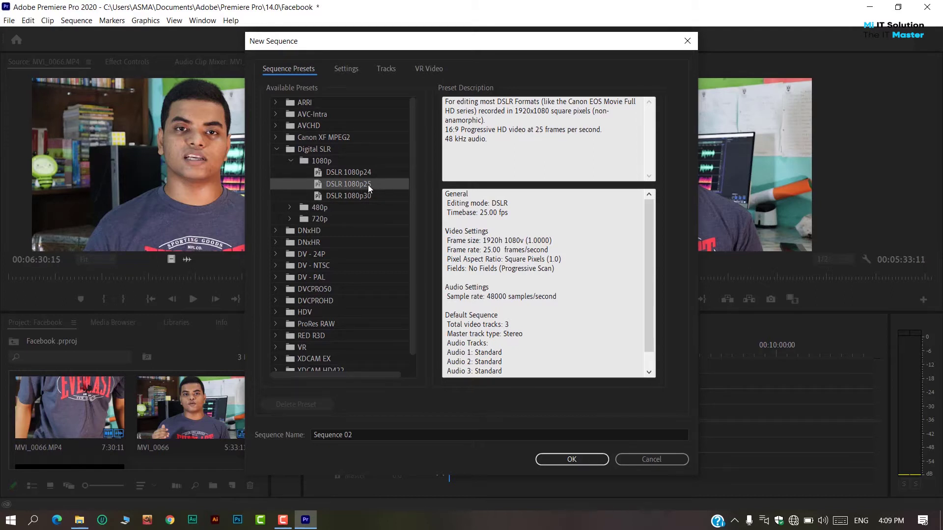
Name the new sequence FB
{"action": "left_click", "coordinate": [369, 434]}
{"action": "key", "text": "BackSpace"}
{"action": "key", "text": "BackSpace"}
{"action": "key", "text": "BackSpace"}
{"action": "key", "text": "BackSpace"}
{"action": "key", "text": "BackSpace"}
{"action": "key", "text": "BackSpace"}
{"action": "key", "text": "BackSpace"}
{"action": "key", "text": "BackSpace"}
{"action": "key", "text": "BackSpace"}
{"action": "key", "text": "BackSpace"}
{"action": "key", "text": "BackSpace"}
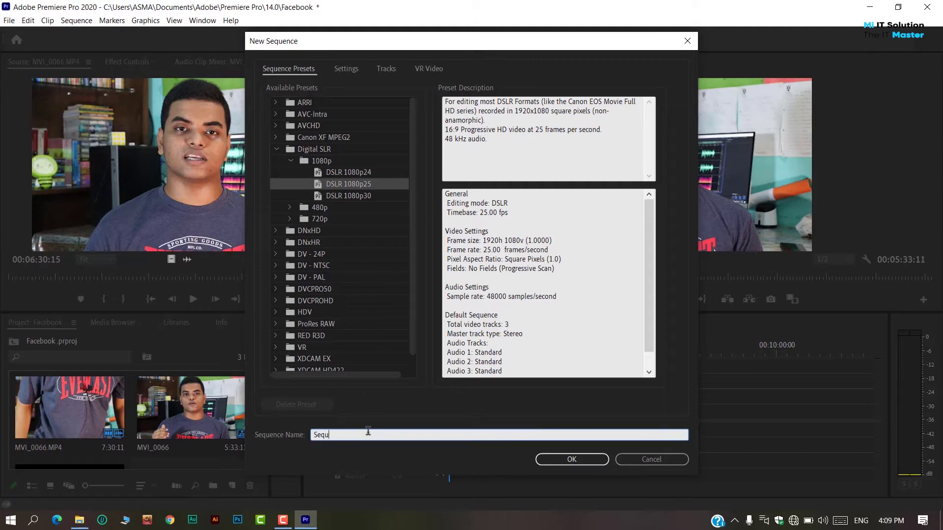
{"action": "type", "text": "FGB"}
{"action": "key", "text": "BackSpace"}
{"action": "key", "text": "BackSpace"}
{"action": "type", "text": "B"}
Set the new sequence's horizontal frame size to 1080 and its audio sample rate to 44100 Hz
{"action": "left_click", "coordinate": [351, 68]}
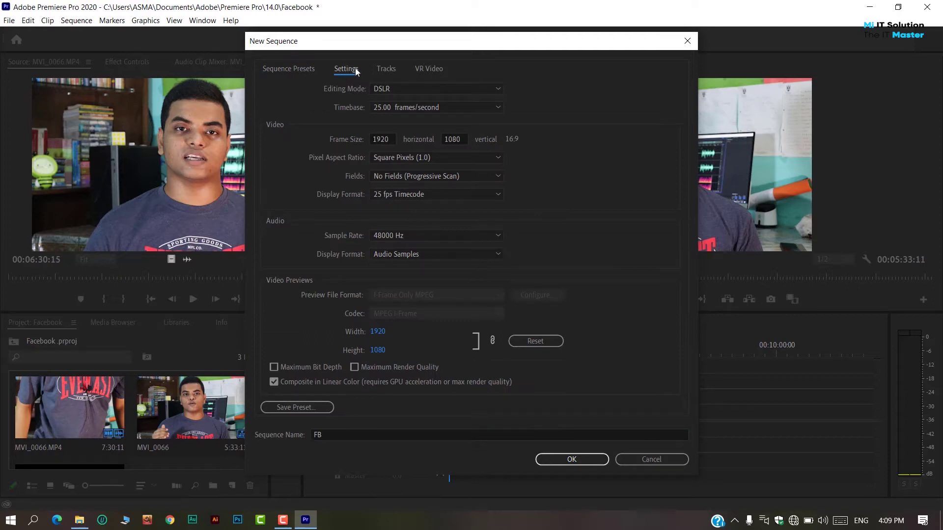
{"action": "left_click", "coordinate": [389, 139]}
{"action": "left_click", "coordinate": [521, 152]}
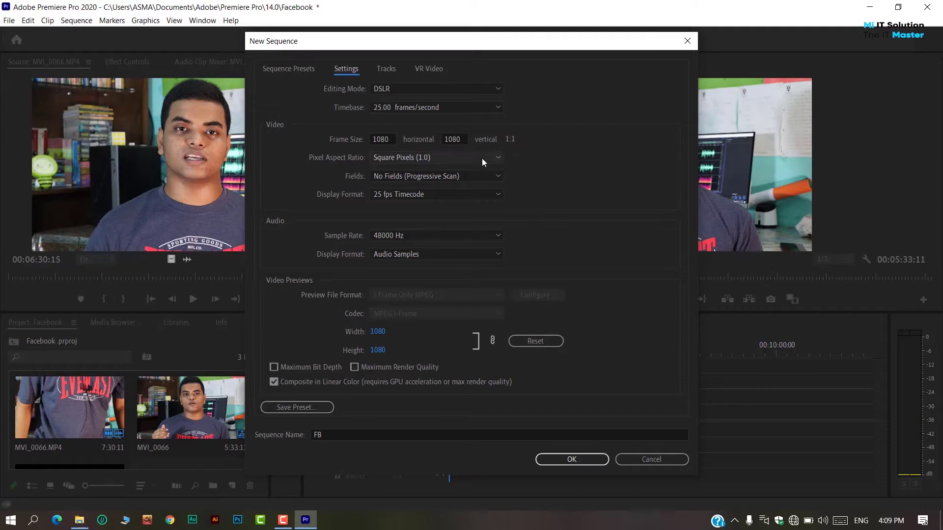
{"action": "left_click", "coordinate": [457, 235]}
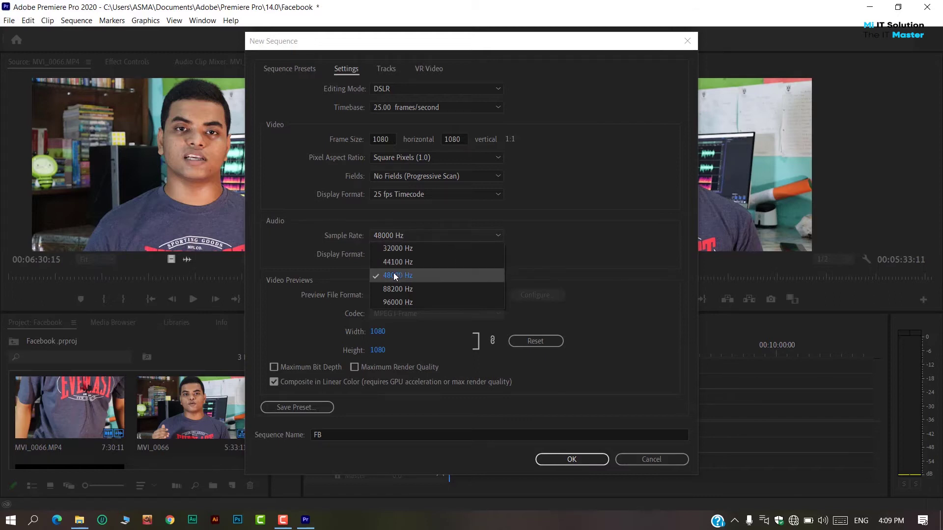
{"action": "left_click", "coordinate": [558, 265]}
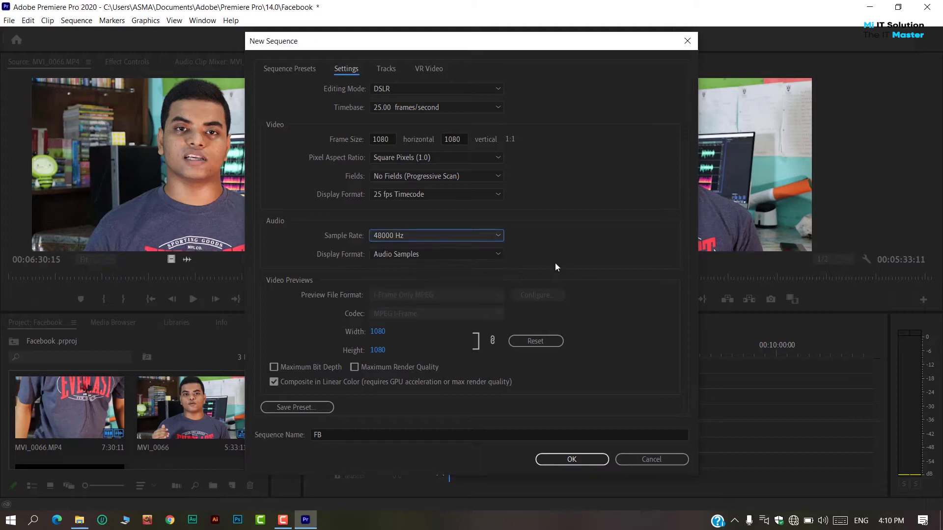
{"action": "left_click", "coordinate": [467, 237]}
{"action": "left_click", "coordinate": [455, 261]}
Save the settings as a sequence preset named FB and create the sequence from that custom preset
{"action": "left_click", "coordinate": [299, 407]}
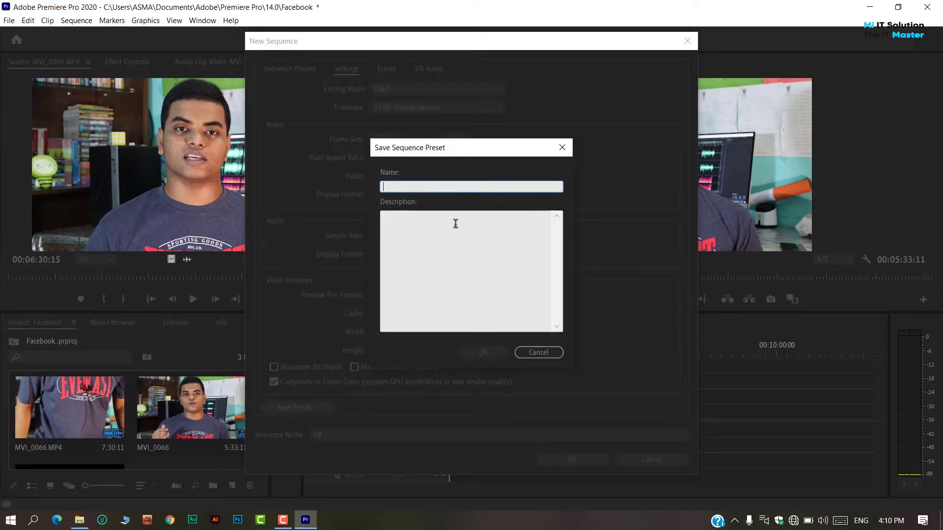
{"action": "type", "text": "FB"}
{"action": "key", "text": "Return"}
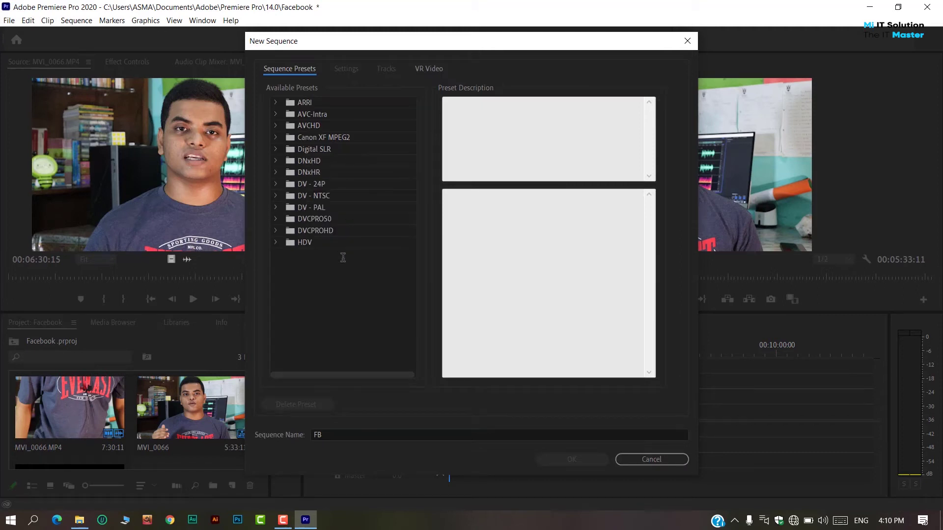
{"action": "left_click", "coordinate": [330, 336]}
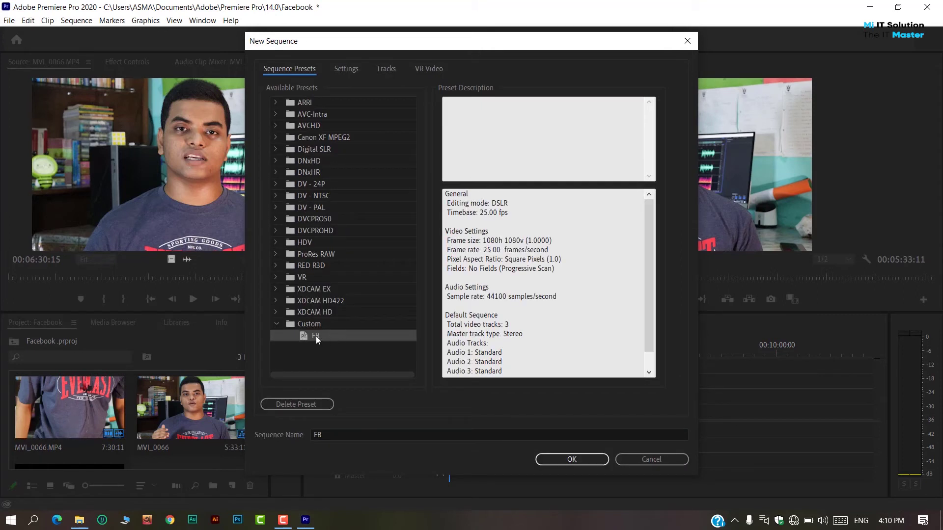
{"action": "left_click", "coordinate": [573, 460]}
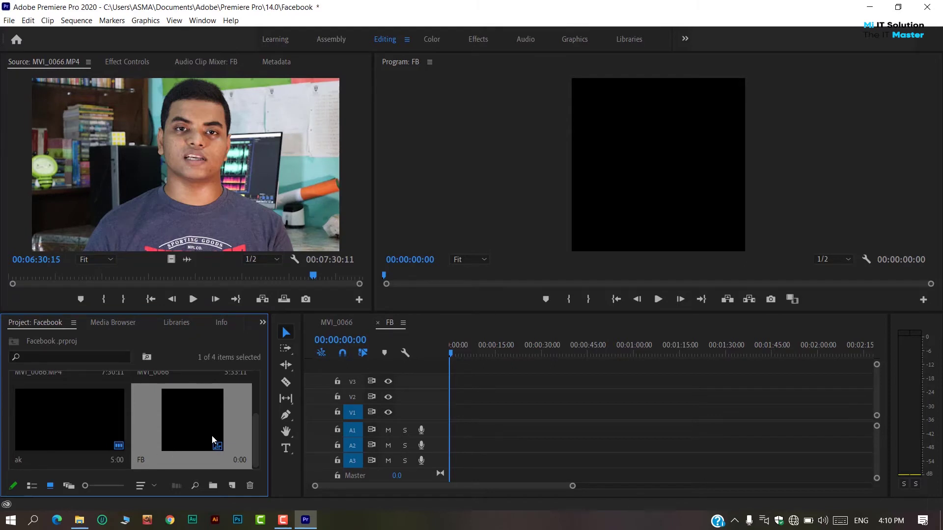
Show the project items as a list
{"action": "scroll", "coordinate": [210, 436], "scroll_direction": "up", "scroll_amount": 2}
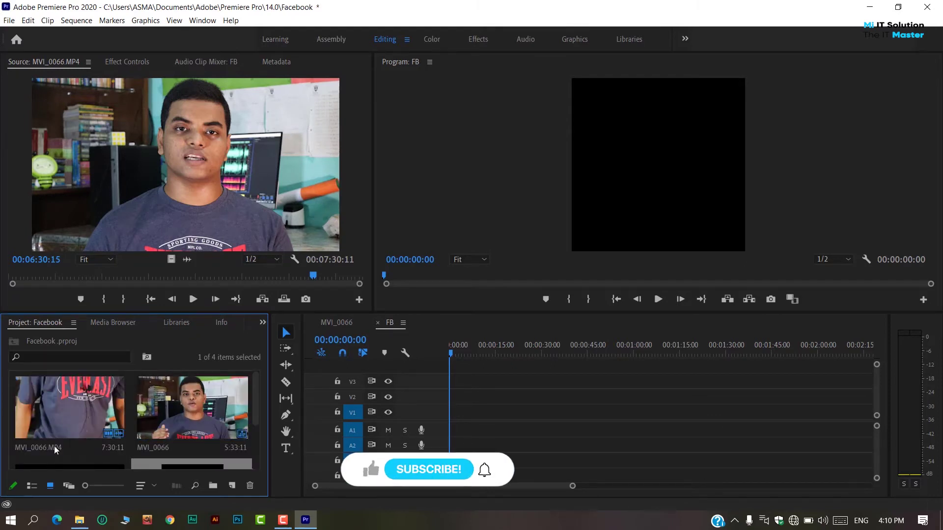
{"action": "left_click", "coordinate": [33, 486]}
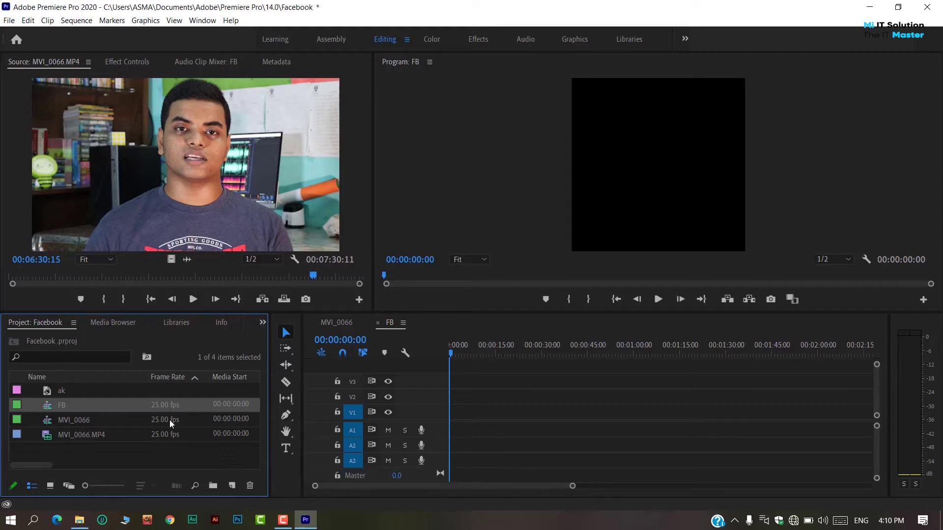
Bring all clips and adjustment layers from the MVI_0066 sequence into the start of the FB sequence, keeping the existing sequence settings
{"action": "left_click", "coordinate": [336, 322]}
{"action": "left_click_drag", "start_coordinate": [666, 457], "coordinate": [455, 372]}
{"action": "left_click", "coordinate": [702, 411]}
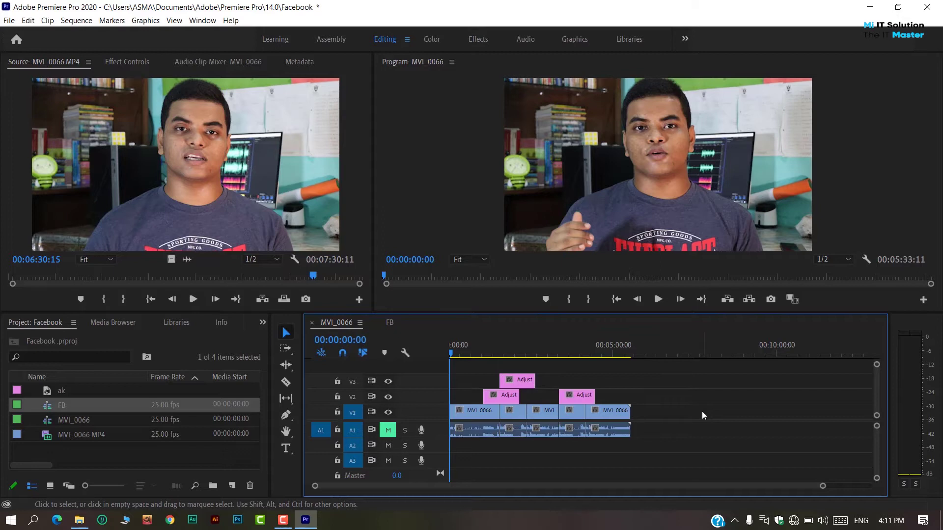
{"action": "key", "text": "ctrl+a"}
{"action": "left_click", "coordinate": [658, 429]}
{"action": "left_click_drag", "start_coordinate": [648, 438], "coordinate": [471, 372]}
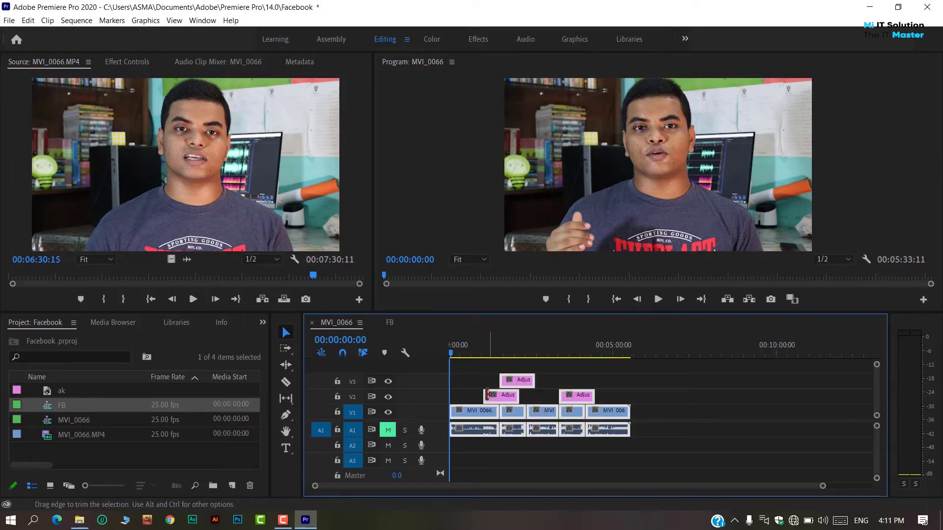
{"action": "mouse_move", "coordinate": [484, 416]}
{"action": "left_mouse_down"}
{"action": "mouse_move", "coordinate": [386, 329]}
{"action": "mouse_move", "coordinate": [470, 372]}
{"action": "mouse_move", "coordinate": [470, 412]}
{"action": "left_mouse_up"}
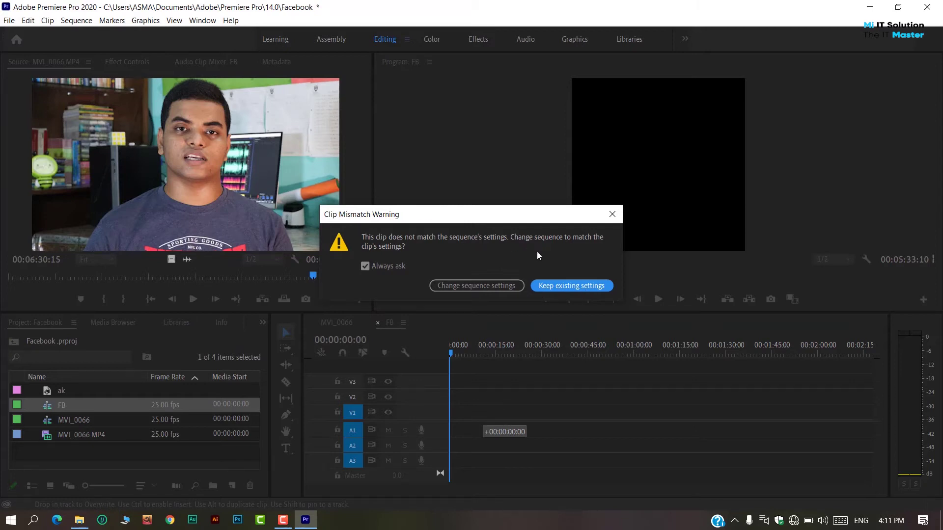
{"action": "left_click", "coordinate": [580, 286]}
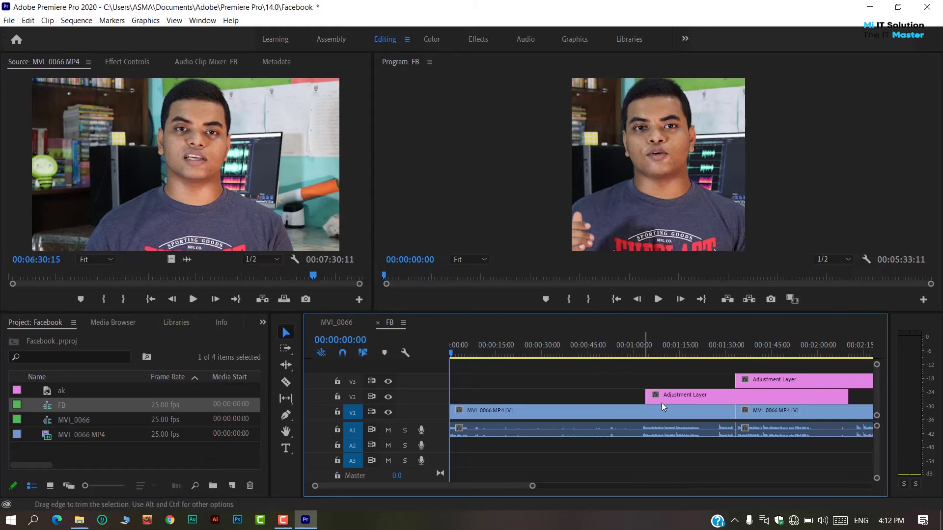
Scale the first MVI_0066.MP4 clip in the FB sequence to 58
{"action": "left_click_drag", "start_coordinate": [532, 486], "coordinate": [704, 486]}
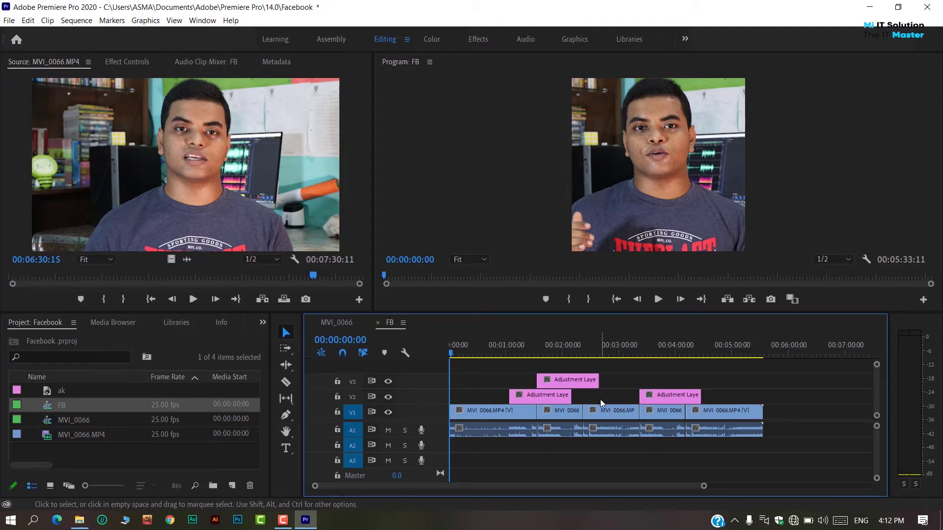
{"action": "left_click", "coordinate": [499, 413]}
{"action": "mouse_move", "coordinate": [493, 415]}
{"action": "left_mouse_down"}
{"action": "mouse_move", "coordinate": [480, 415]}
{"action": "mouse_move", "coordinate": [479, 387]}
{"action": "mouse_move", "coordinate": [476, 416]}
{"action": "left_mouse_up"}
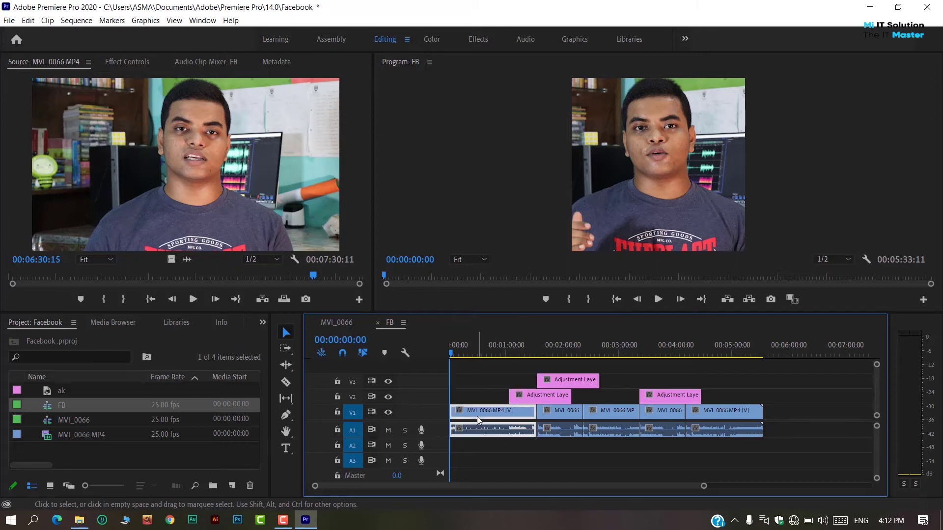
{"action": "left_click", "coordinate": [137, 61]}
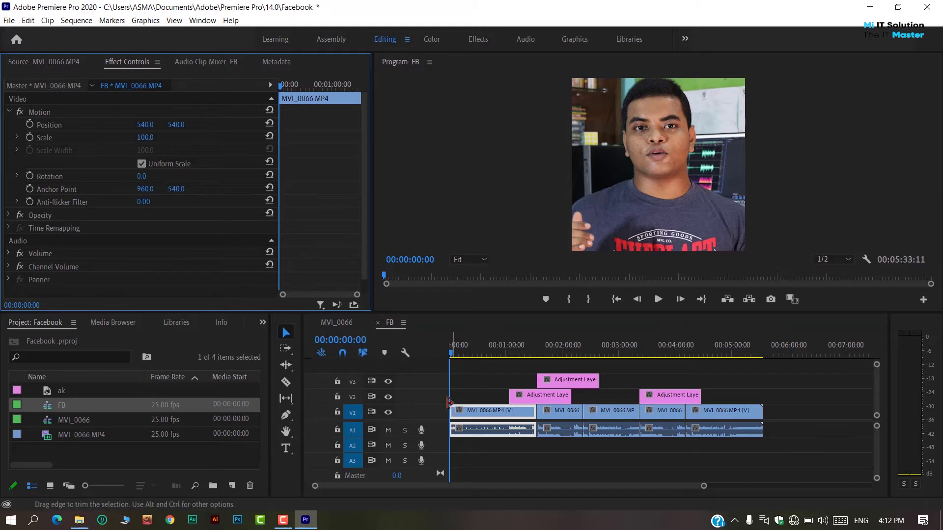
{"action": "left_click", "coordinate": [147, 138]}
{"action": "type", "text": "54"}
{"action": "key", "text": "Return"}
{"action": "left_click_drag", "start_coordinate": [143, 137], "coordinate": [152, 138]}
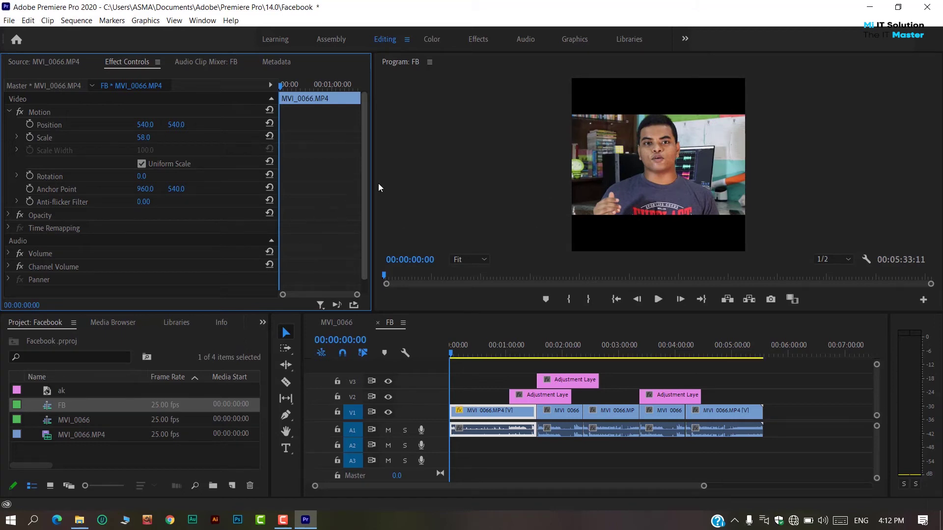
{"action": "left_click_drag", "start_coordinate": [367, 188], "coordinate": [351, 188]}
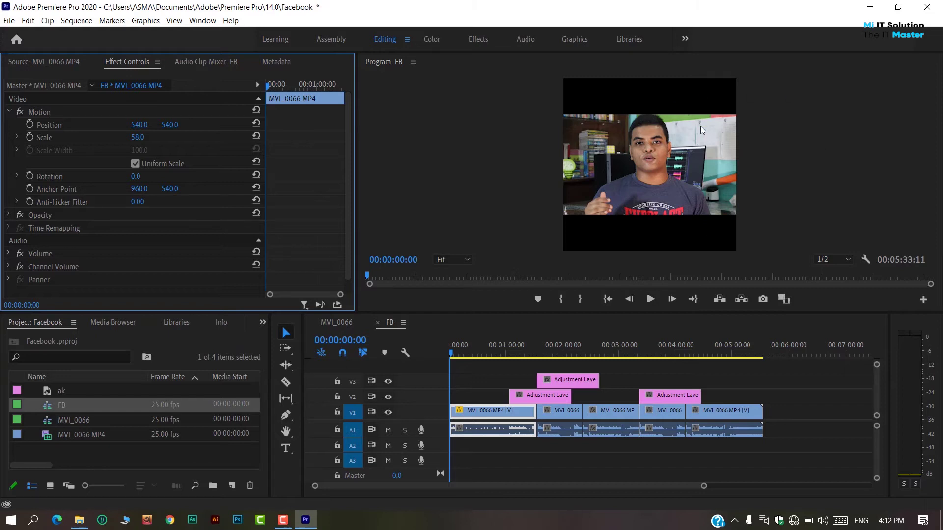
{"action": "left_click", "coordinate": [450, 355]}
{"action": "mouse_move", "coordinate": [451, 355]}
{"action": "left_mouse_down"}
{"action": "mouse_move", "coordinate": [467, 354]}
{"action": "mouse_move", "coordinate": [451, 355]}
{"action": "left_mouse_up"}
{"action": "left_click", "coordinate": [475, 408]}
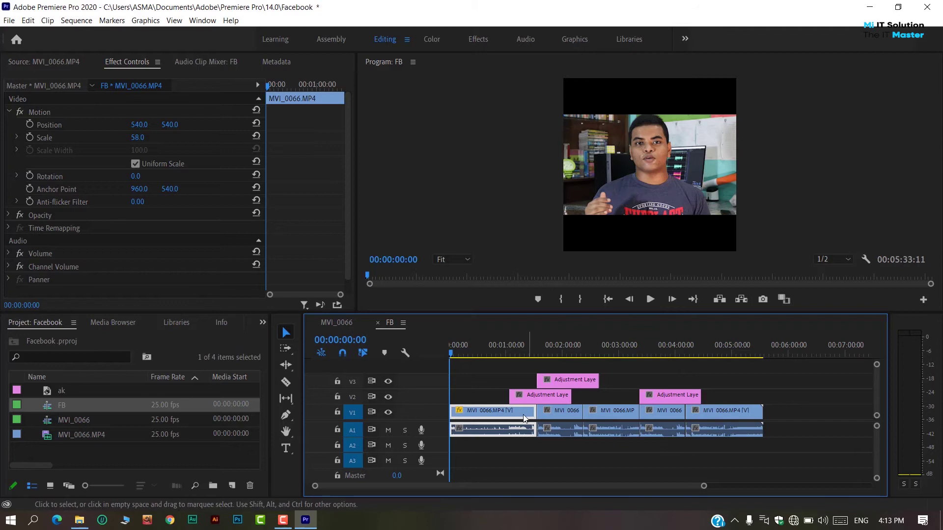
{"action": "left_click", "coordinate": [476, 386]}
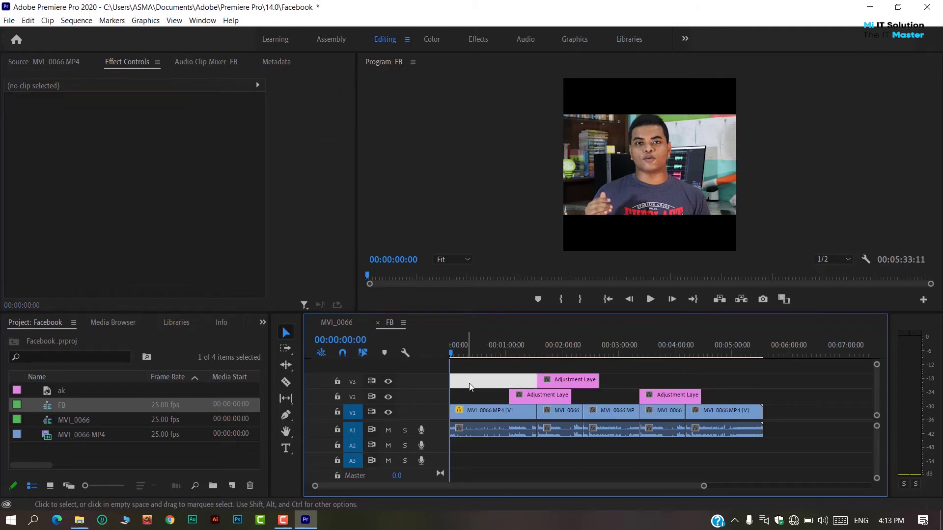
Copy the Motion settings of the first MVI_0066.MP4 clip and paste them onto the second clip in the FB sequence
{"action": "left_click", "coordinate": [470, 411]}
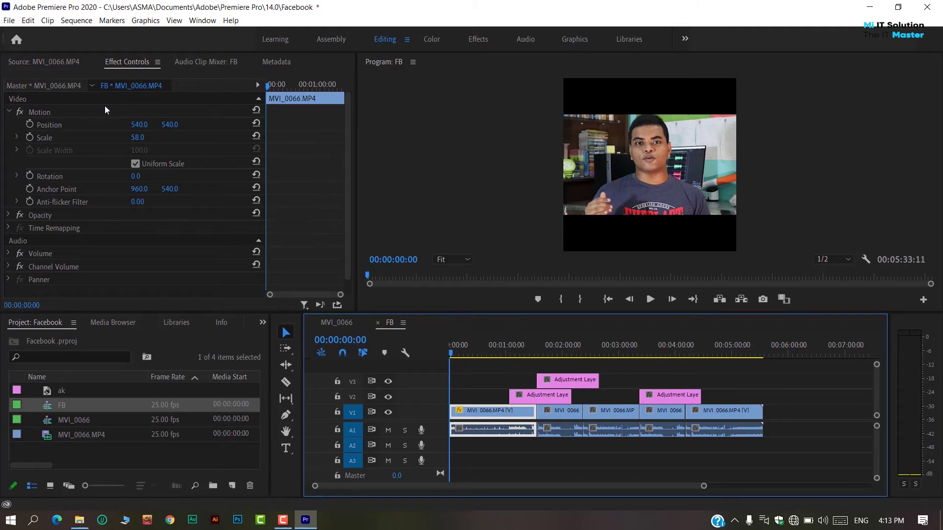
{"action": "left_click", "coordinate": [40, 112]}
{"action": "right_click", "coordinate": [39, 112]}
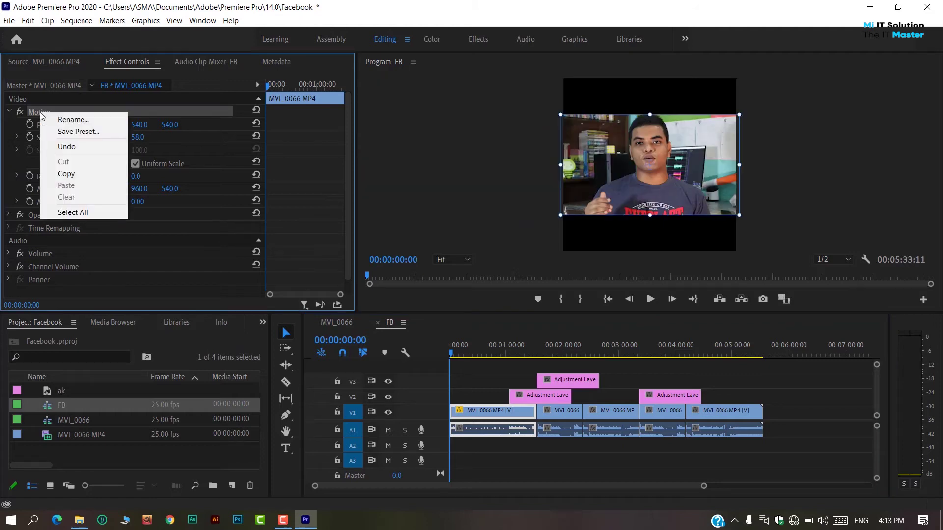
{"action": "left_click", "coordinate": [78, 175]}
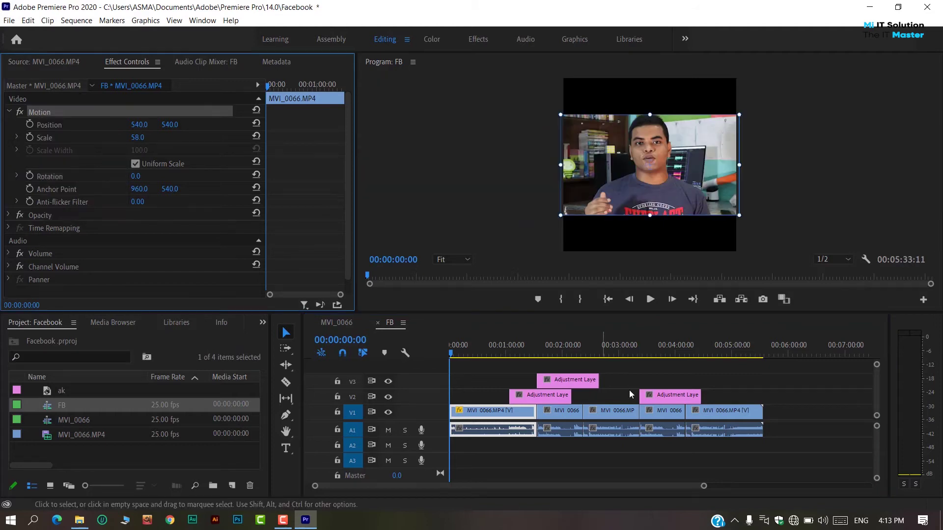
{"action": "left_click", "coordinate": [563, 417]}
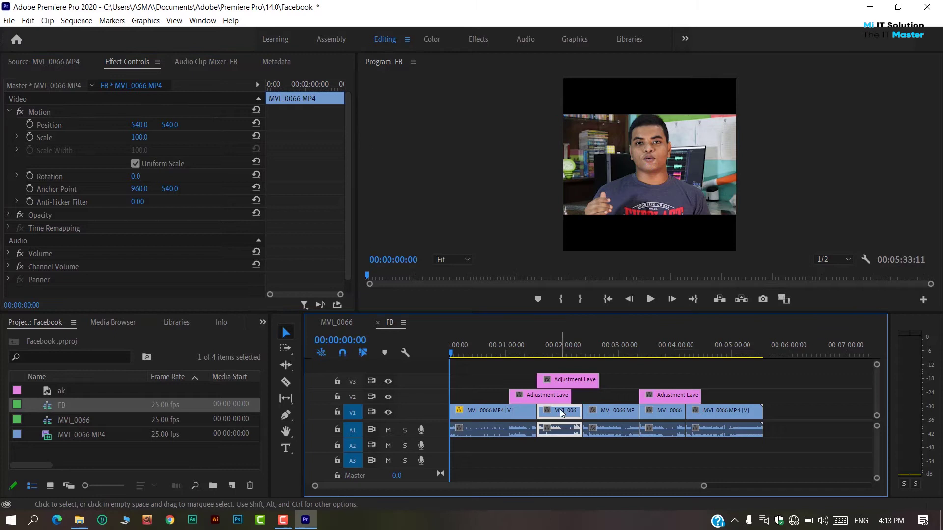
{"action": "right_click", "coordinate": [30, 112]}
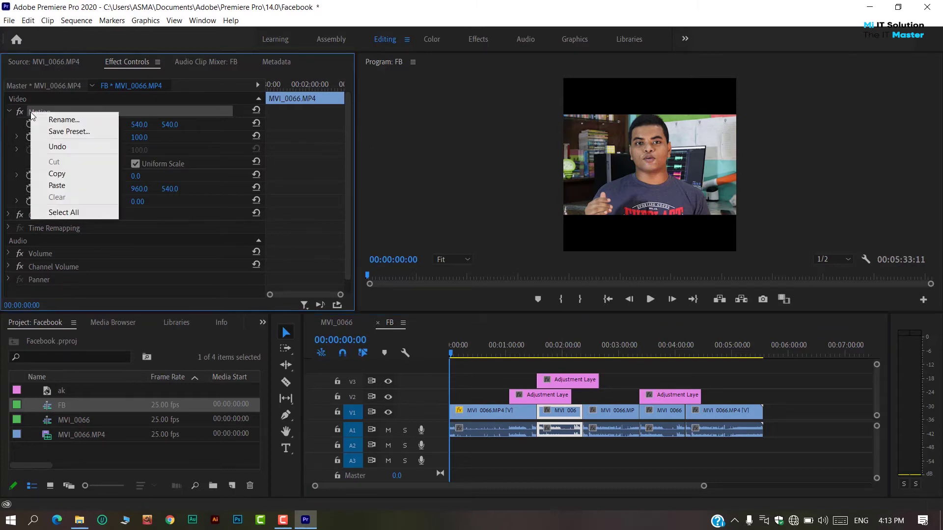
{"action": "left_click", "coordinate": [69, 186]}
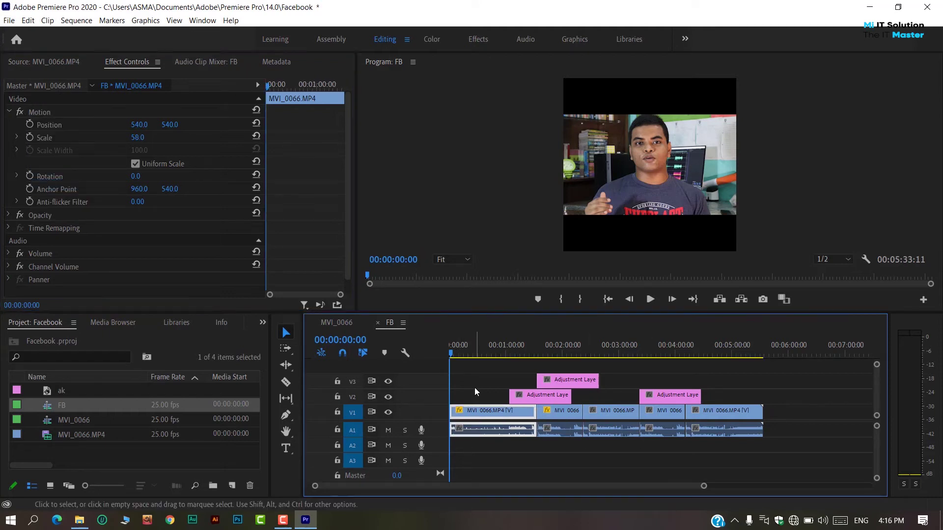
Paste the first clip's attributes, leaving out Opacity, onto the last three V1 clips and preview the sequence at about 00:04:28
{"action": "right_click", "coordinate": [474, 415]}
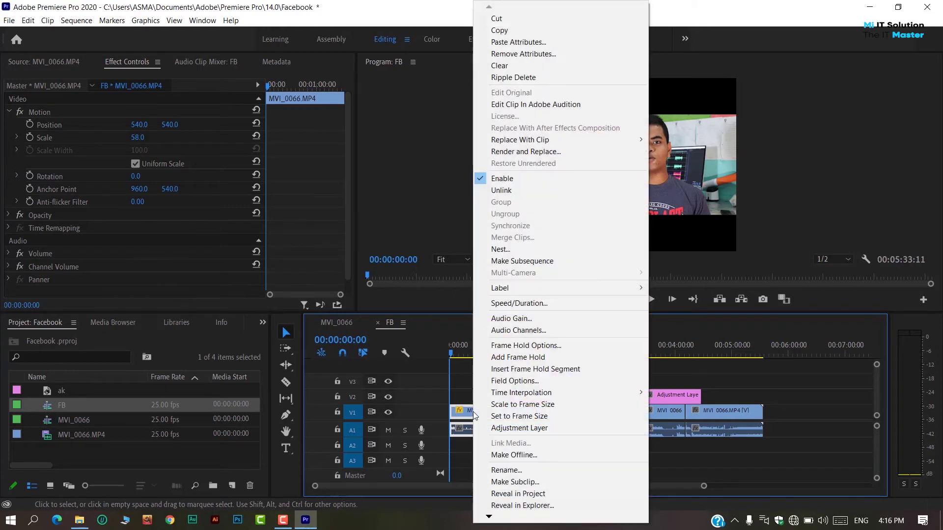
{"action": "left_click", "coordinate": [527, 31]}
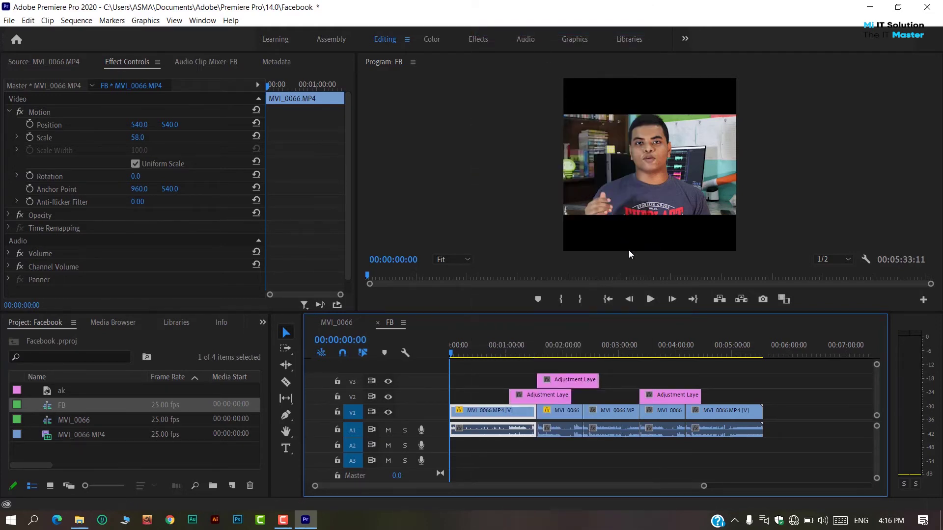
{"action": "left_click", "coordinate": [595, 414]}
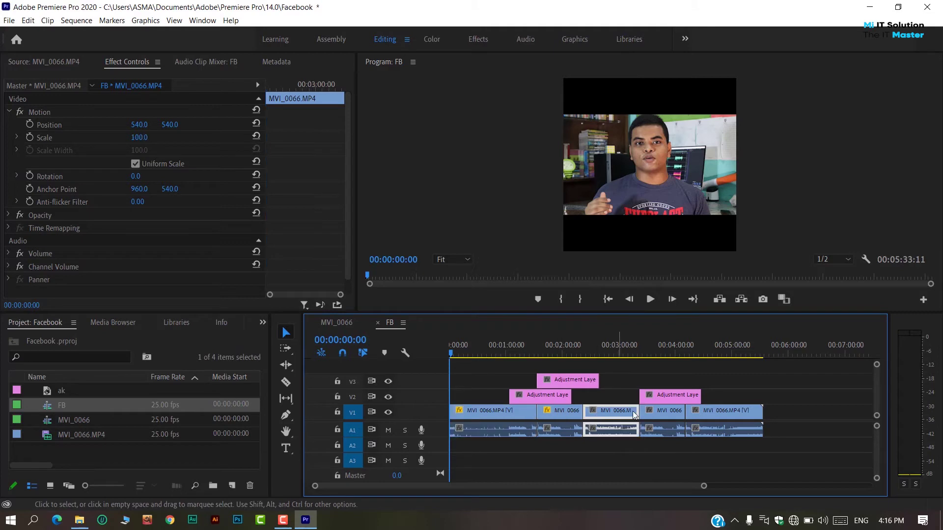
{"action": "left_click", "coordinate": [670, 415]}
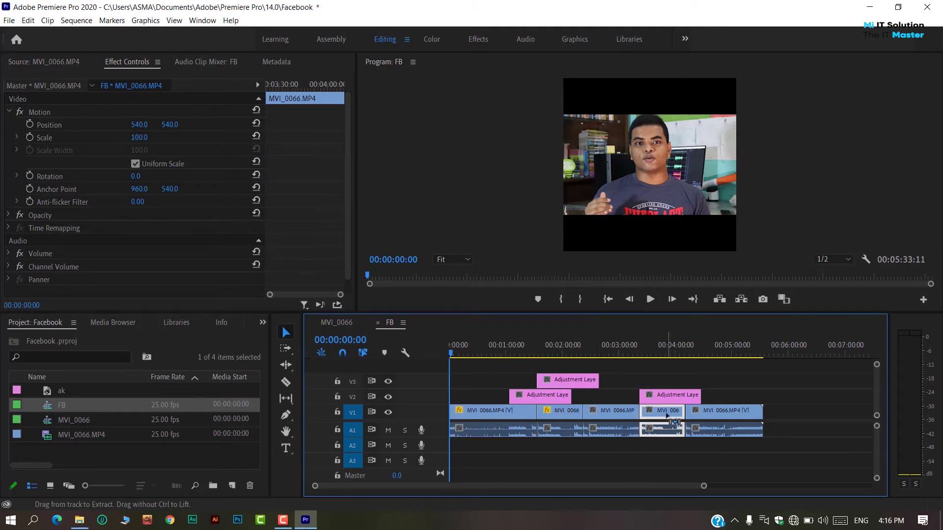
{"action": "left_click", "coordinate": [617, 414], "text": "shift"}
{"action": "left_click", "coordinate": [742, 416], "text": "shift"}
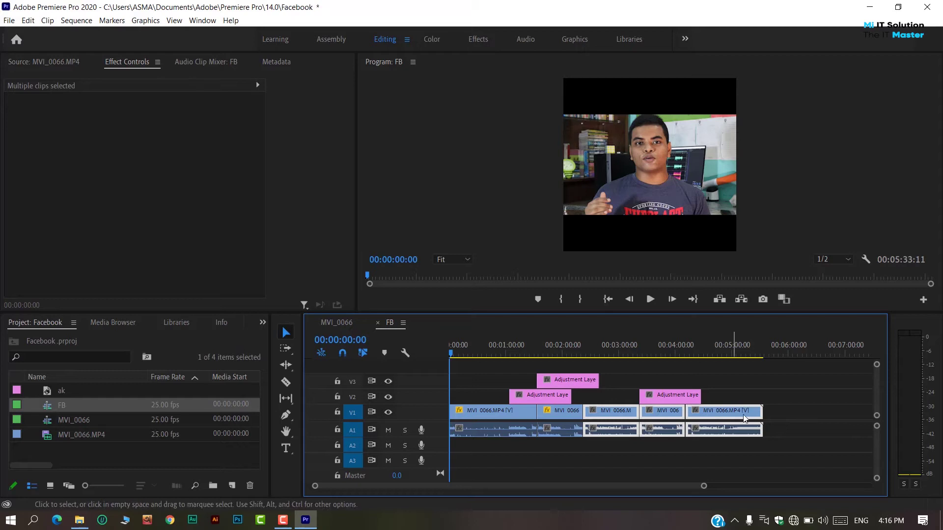
{"action": "right_click", "coordinate": [606, 412]}
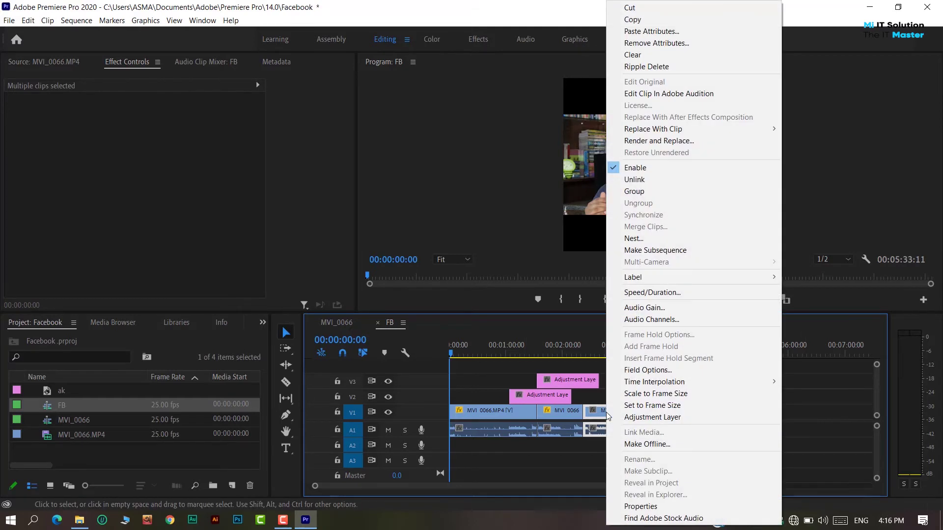
{"action": "left_click", "coordinate": [696, 31]}
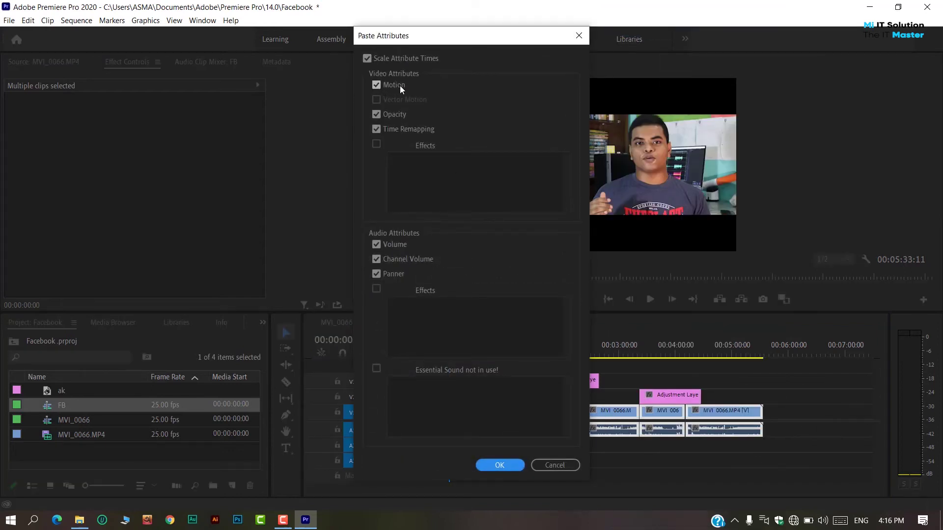
{"action": "left_click", "coordinate": [377, 115]}
{"action": "left_click", "coordinate": [509, 466]}
{"action": "left_click_drag", "start_coordinate": [452, 354], "coordinate": [705, 367]}
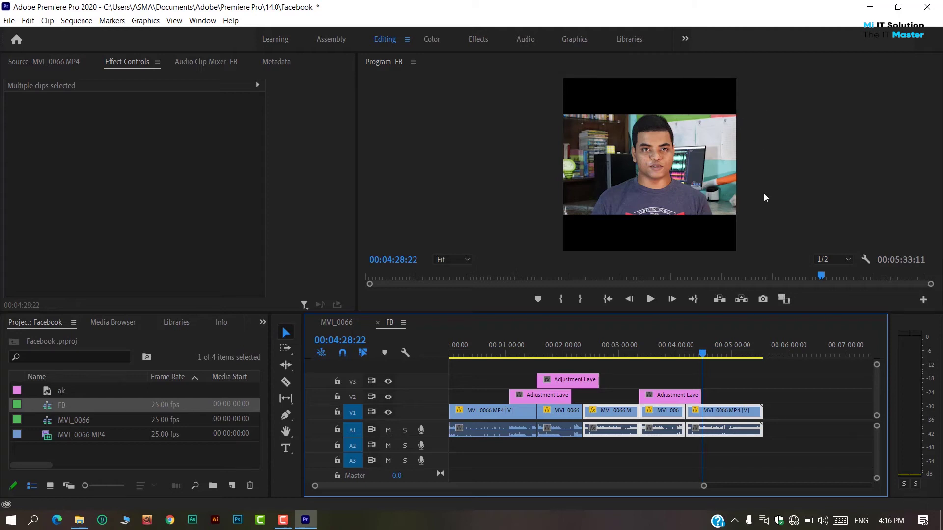
Create a 1080 x 1080 legacy title named FBtext
{"action": "left_click", "coordinate": [8, 20]}
{"action": "mouse_move", "coordinate": [25, 22]}
{"action": "mouse_move", "coordinate": [59, 33]}
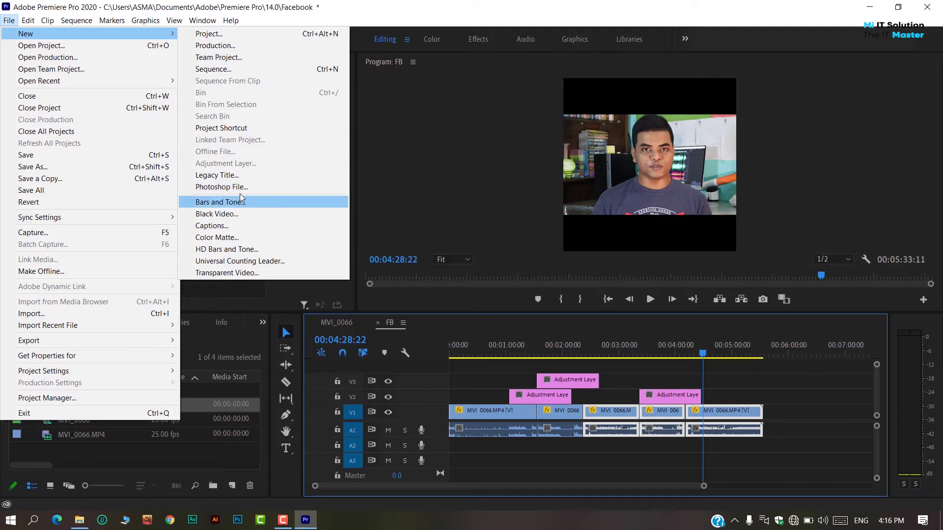
{"action": "left_click", "coordinate": [243, 174]}
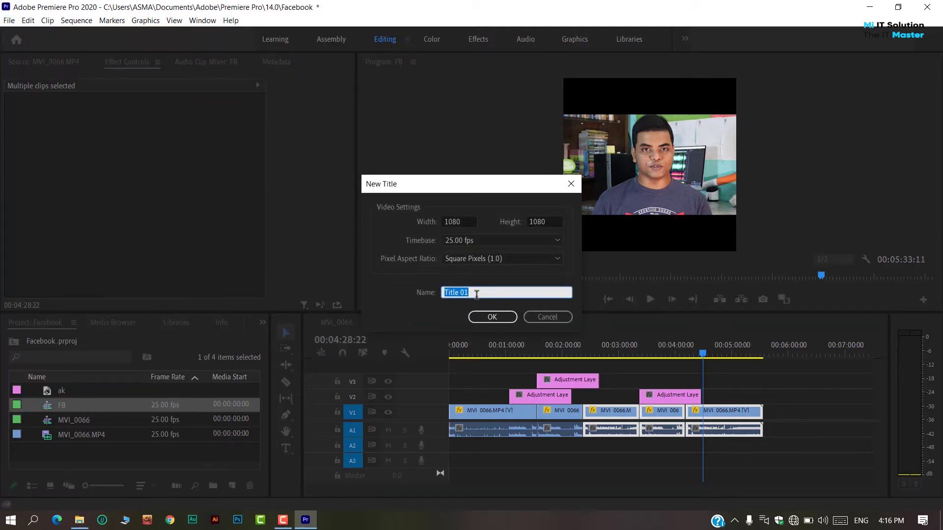
{"action": "type", "text": "FB"}
{"action": "key", "text": "Return"}
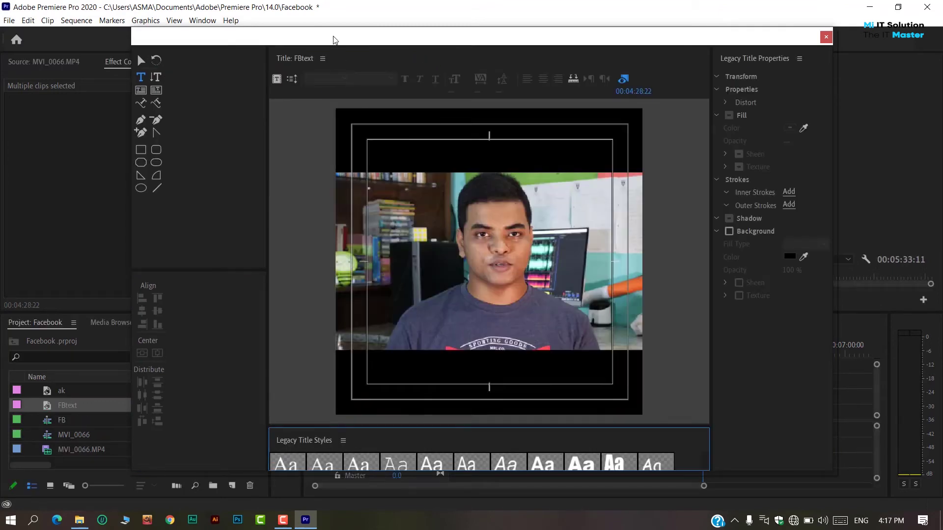
{"action": "left_click_drag", "start_coordinate": [333, 39], "coordinate": [324, 35]}
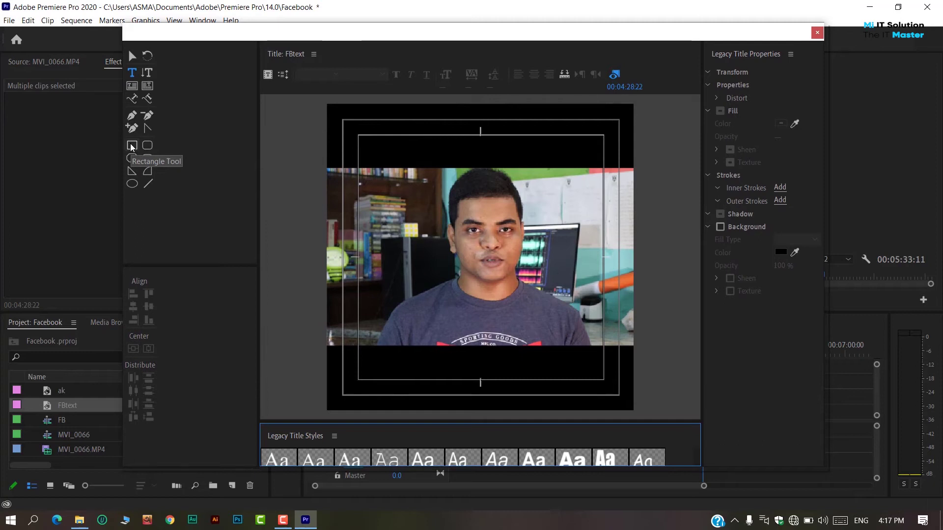
Draw a rectangle about 1126 x 239 over the black bar above the video and fill it with red FF0000
{"action": "left_click", "coordinate": [131, 146]}
{"action": "left_click_drag", "start_coordinate": [324, 101], "coordinate": [645, 171]}
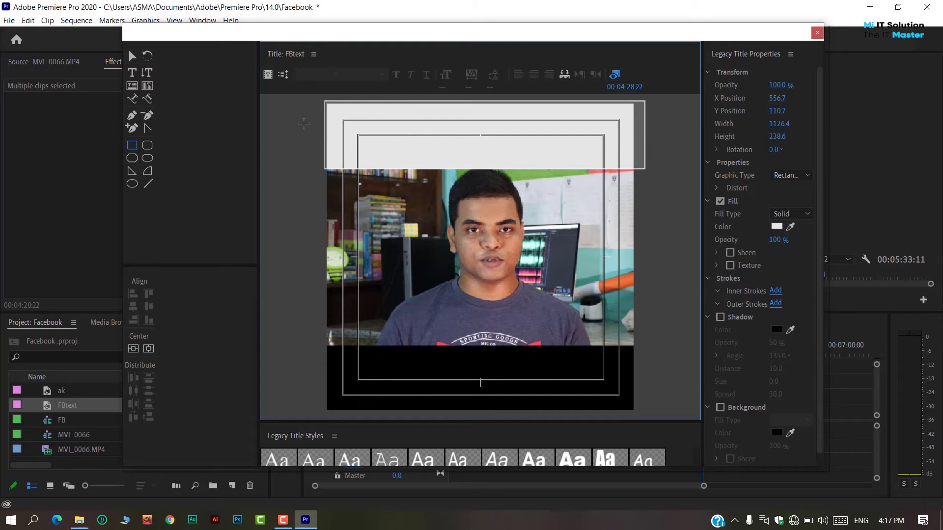
{"action": "left_click", "coordinate": [776, 227]}
{"action": "left_click_drag", "start_coordinate": [437, 262], "coordinate": [478, 338]}
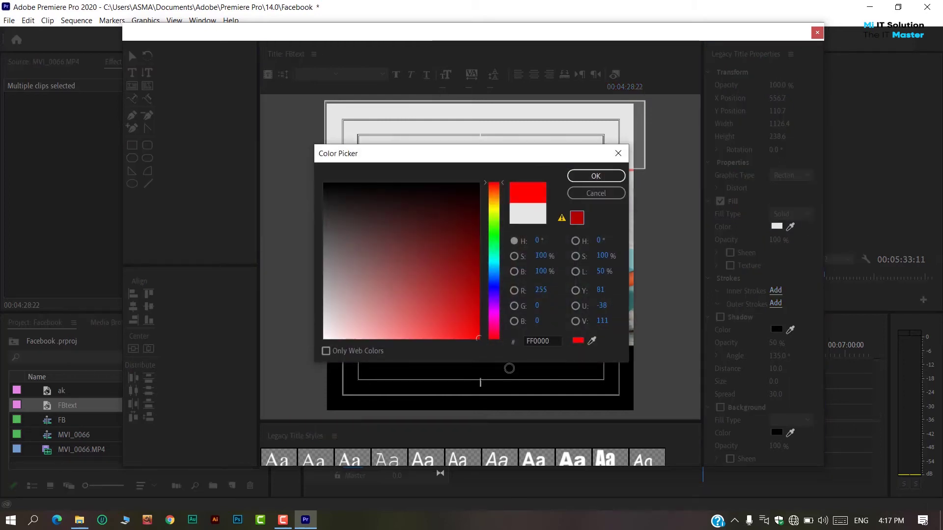
{"action": "left_click", "coordinate": [607, 183]}
Duplicate the red rectangle onto the black bar below the video, at about X 516, Y 962
{"action": "left_click", "coordinate": [131, 56]}
{"action": "left_click", "coordinate": [640, 167]}
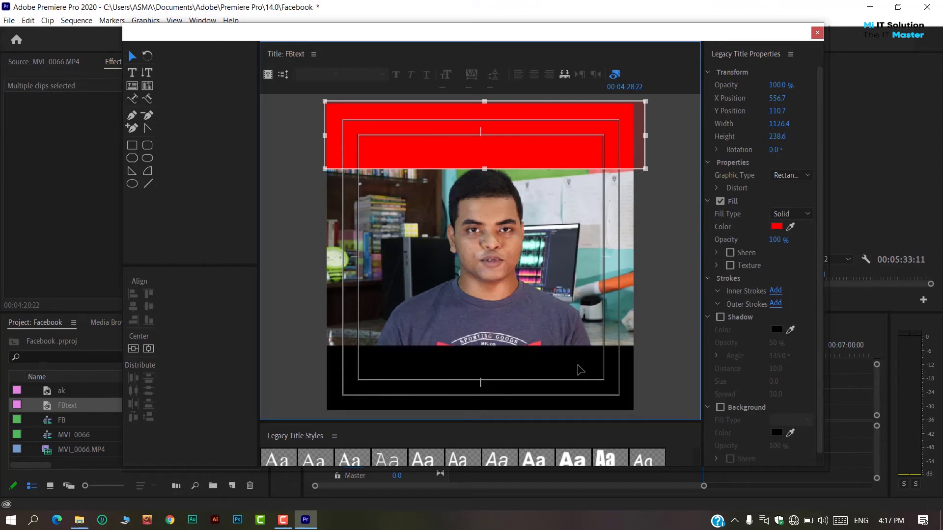
{"action": "left_click_drag", "start_coordinate": [535, 140], "coordinate": [548, 382]}
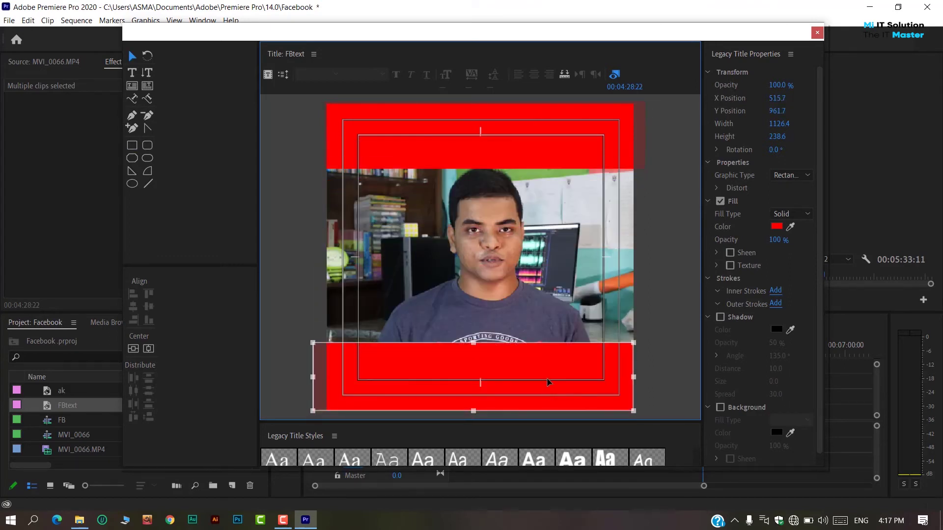
{"action": "left_click", "coordinate": [656, 306]}
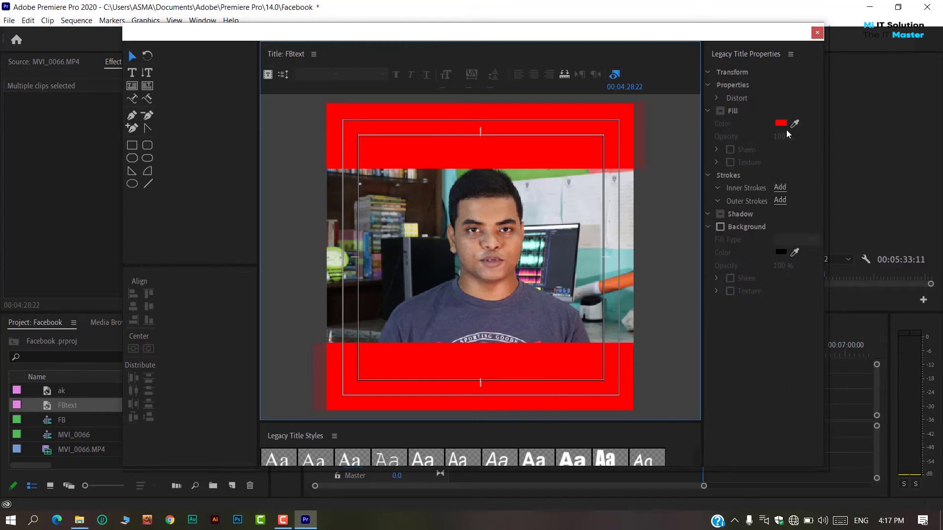
Add a line of text beginning with "Facebook" on the red bar above the video
{"action": "left_click", "coordinate": [132, 74]}
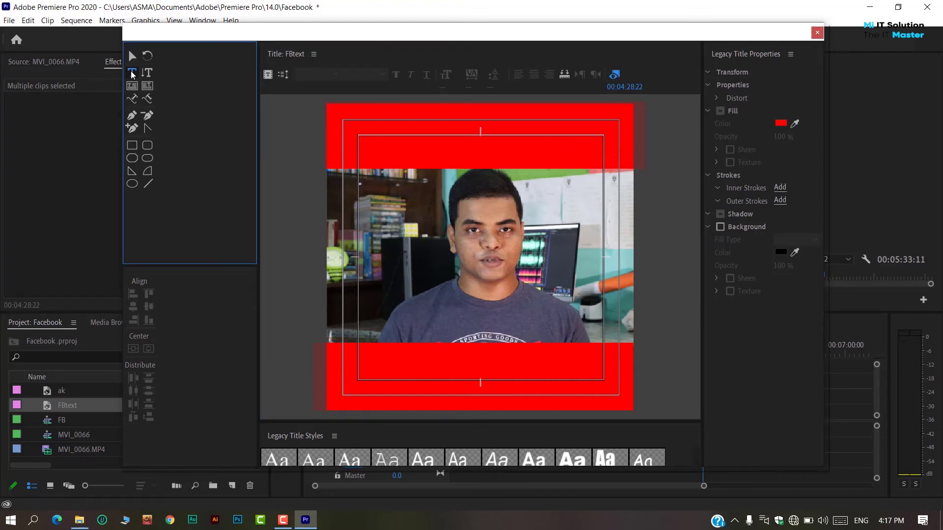
{"action": "left_click", "coordinate": [399, 132]}
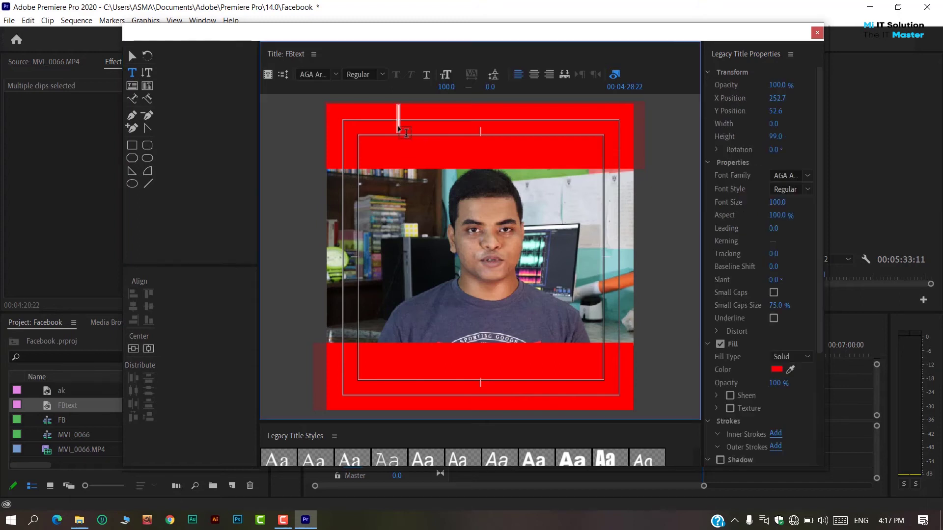
{"action": "type", "text": "a"}
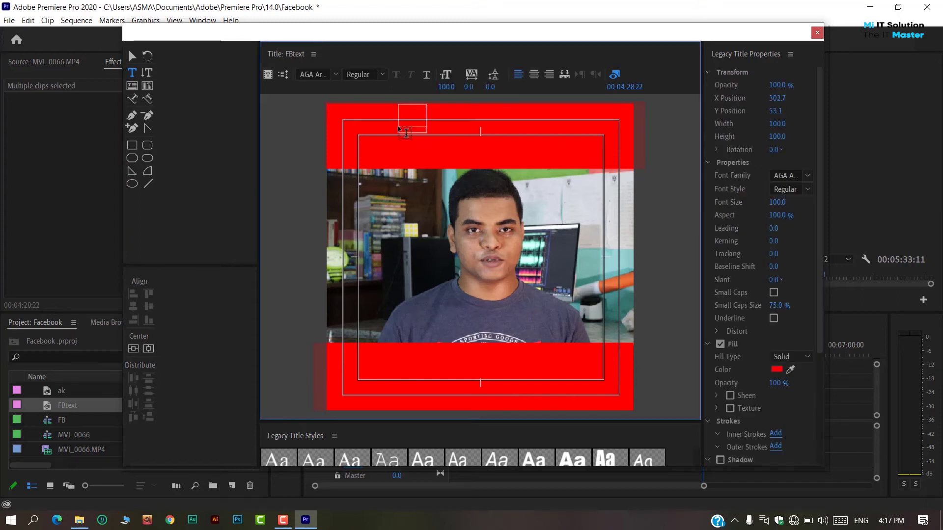
{"action": "key", "text": "BackSpace"}
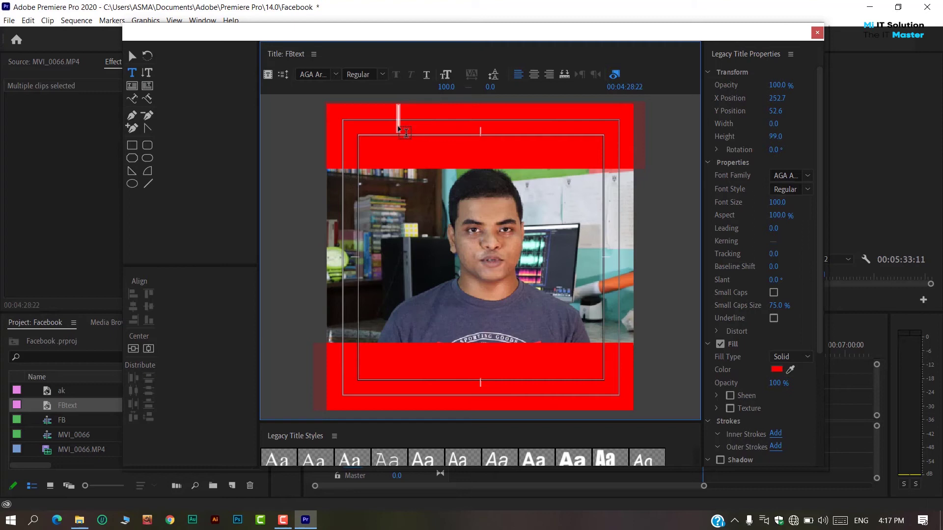
{"action": "type", "text": "Facebook"}
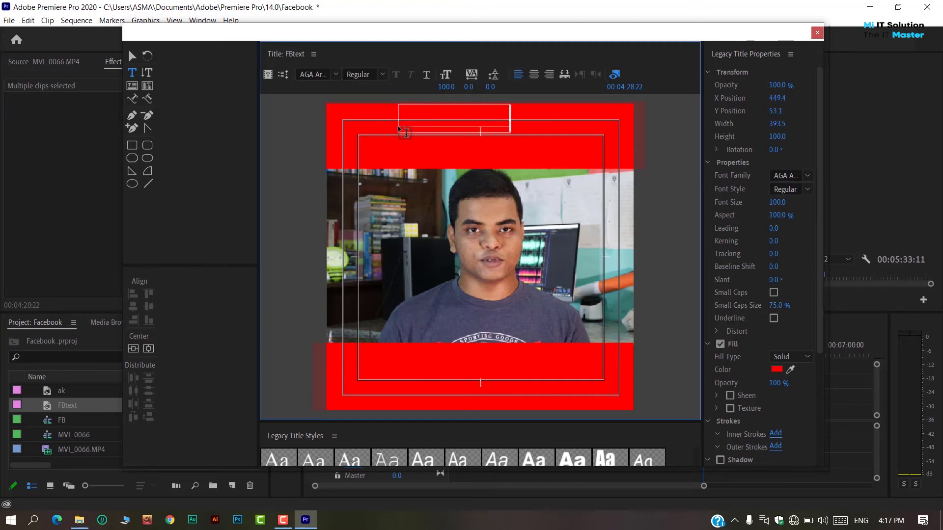
{"action": "type", "text": " P"}
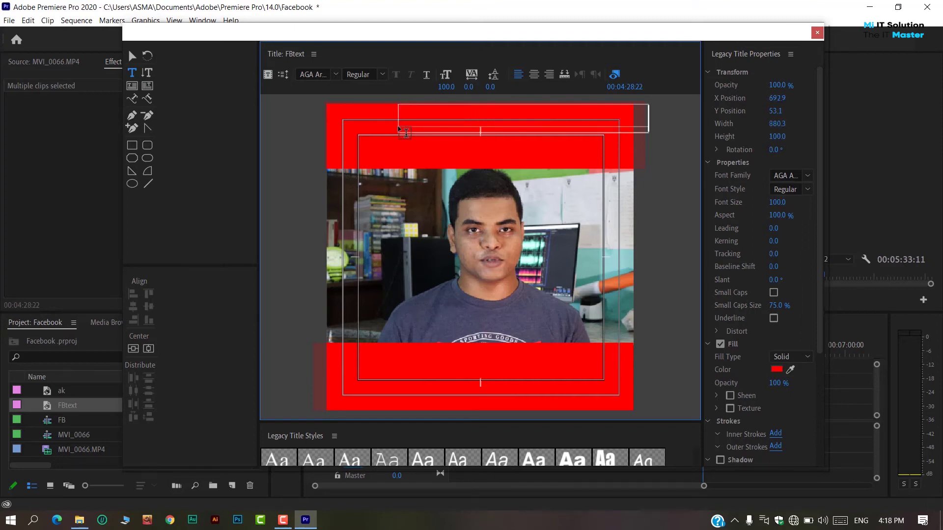
{"action": "key", "text": "Escape"}
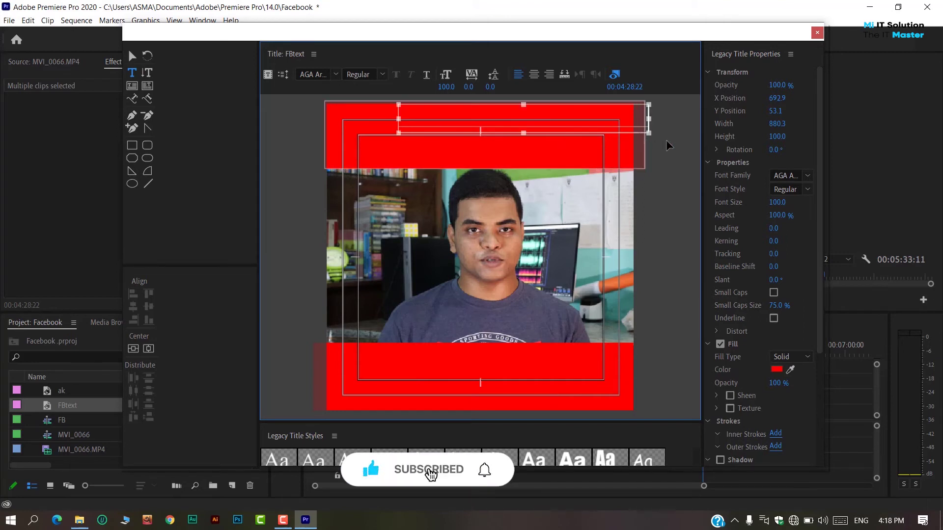
Fill the text on the upper red bar with white and move it to about X 555, Y 124
{"action": "double_click", "coordinate": [497, 120]}
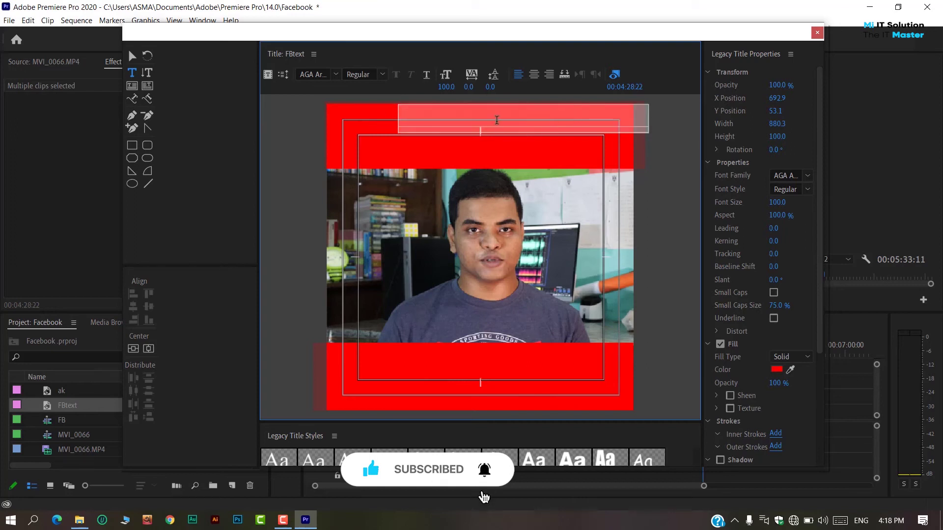
{"action": "left_click", "coordinate": [777, 369]}
{"action": "left_click", "coordinate": [385, 290]}
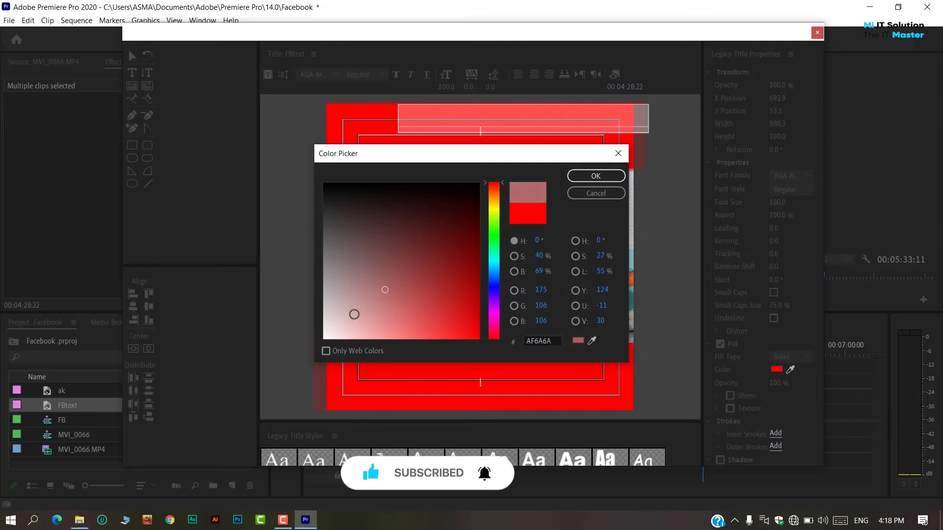
{"action": "left_click_drag", "start_coordinate": [354, 314], "coordinate": [323, 338]}
{"action": "left_click", "coordinate": [595, 177]}
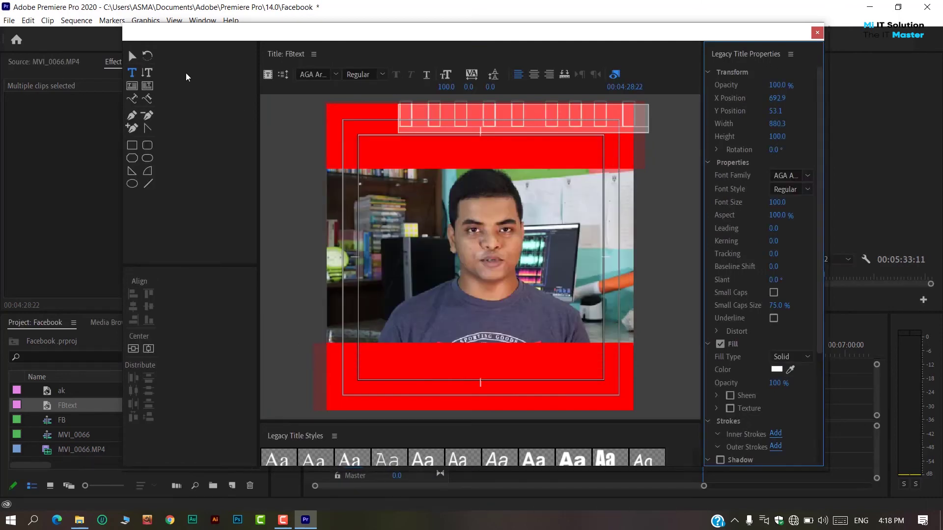
{"action": "left_click", "coordinate": [133, 56]}
{"action": "left_click_drag", "start_coordinate": [494, 119], "coordinate": [452, 146]}
Change the upper text's font family to Forte and reposition it to about X 541, Y 122
{"action": "double_click", "coordinate": [465, 138]}
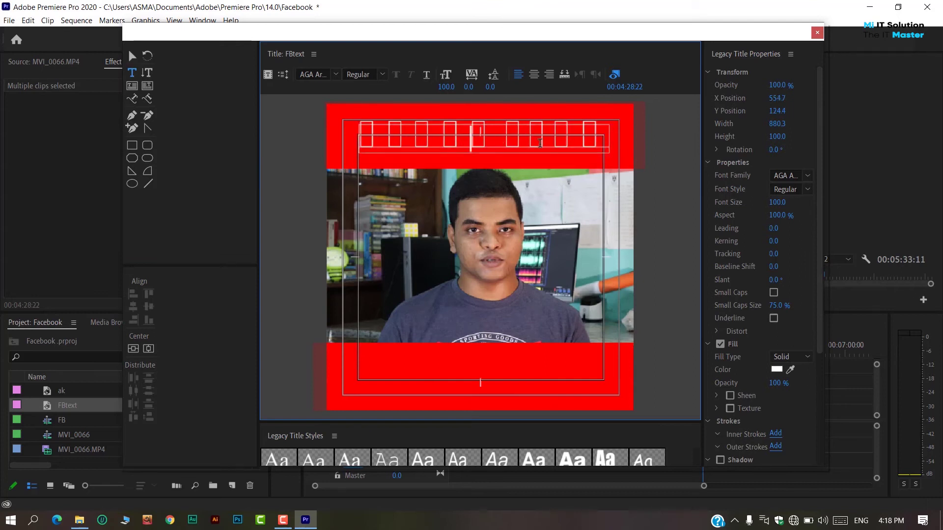
{"action": "key", "text": "ctrl+a"}
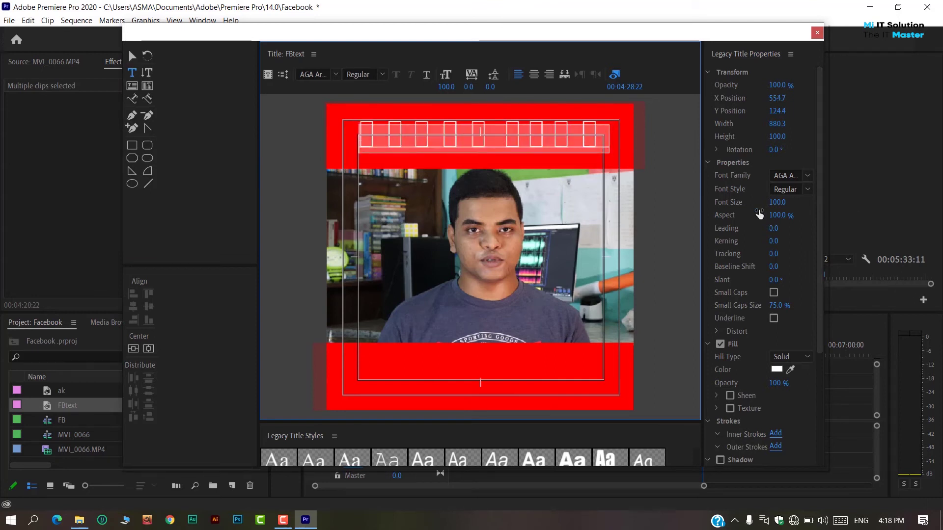
{"action": "left_click", "coordinate": [791, 177]}
{"action": "key", "text": "Down"}
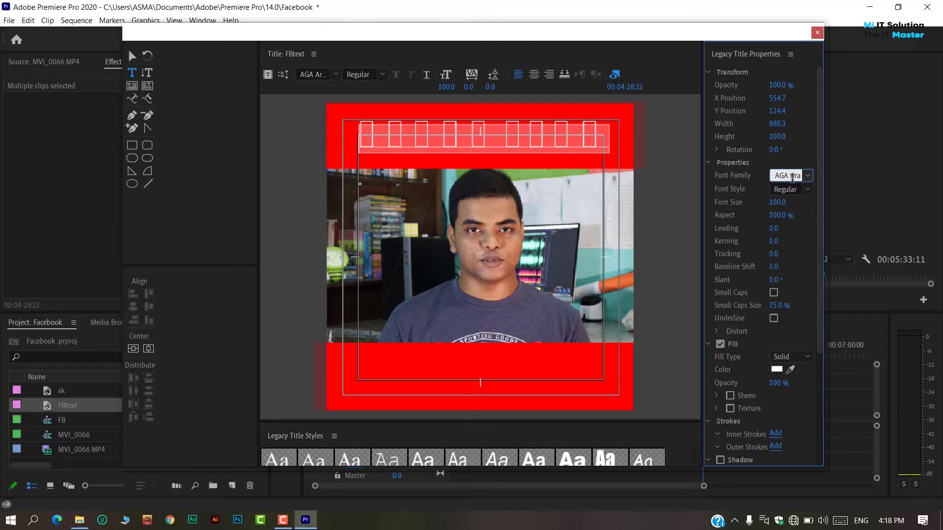
{"action": "left_click_drag", "start_coordinate": [457, 138], "coordinate": [492, 138]}
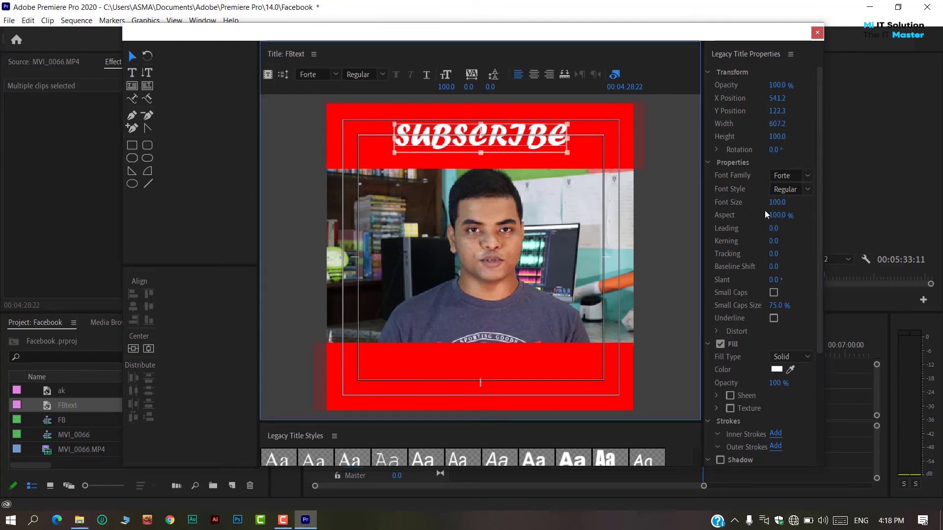
Enlarge the upper SUBSCRIBE text to font size 128 and recentre it on the red bar at about X 536, Y 136
{"action": "left_click_drag", "start_coordinate": [777, 201], "coordinate": [791, 202]}
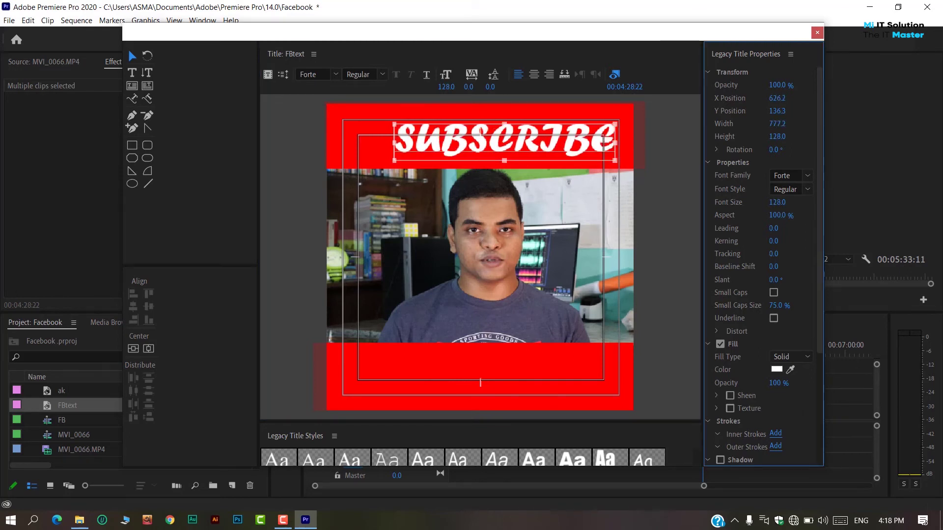
{"action": "left_click_drag", "start_coordinate": [504, 143], "coordinate": [477, 142]}
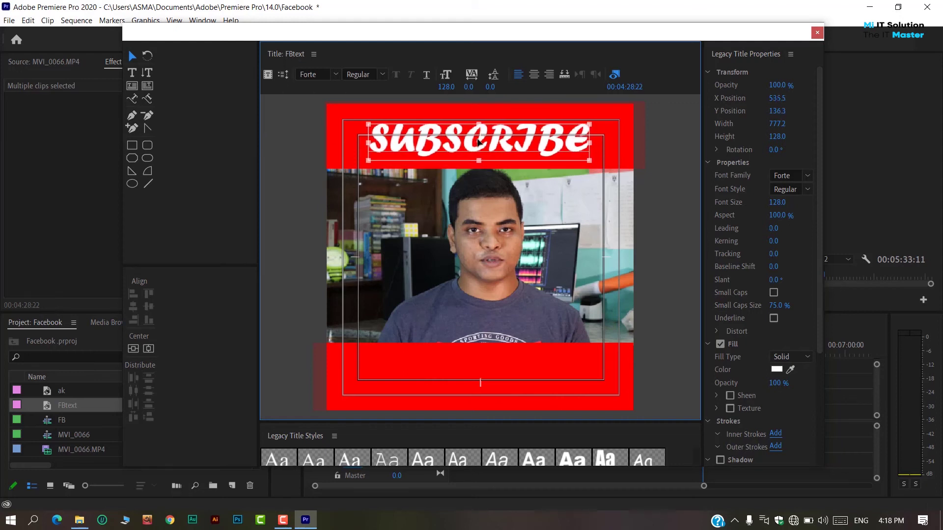
{"action": "left_click", "coordinate": [677, 160]}
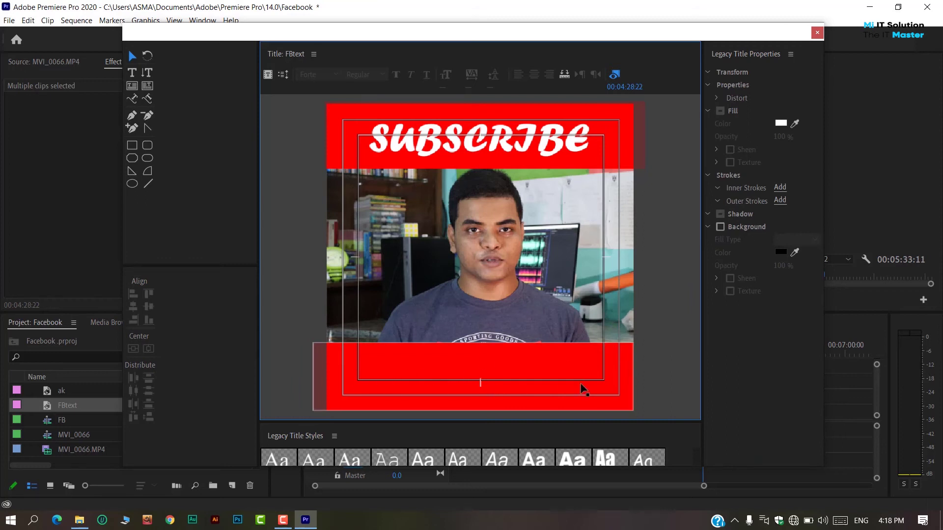
Add the text "Like share" to the lower red bar and place it at about X 542, Y 963
{"action": "left_click", "coordinate": [132, 72]}
{"action": "left_click", "coordinate": [404, 371]}
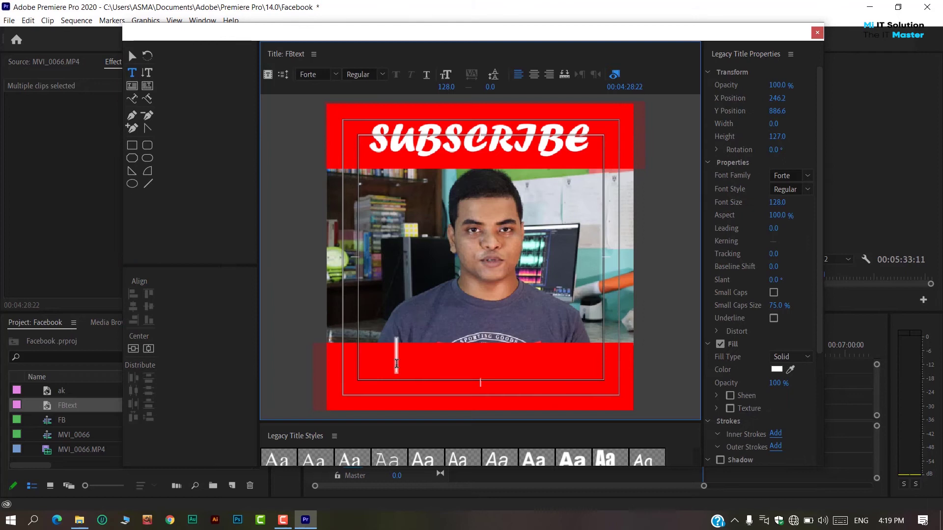
{"action": "type", "text": "Like share"}
{"action": "key", "text": "Escape"}
{"action": "left_click_drag", "start_coordinate": [502, 354], "coordinate": [503, 376]}
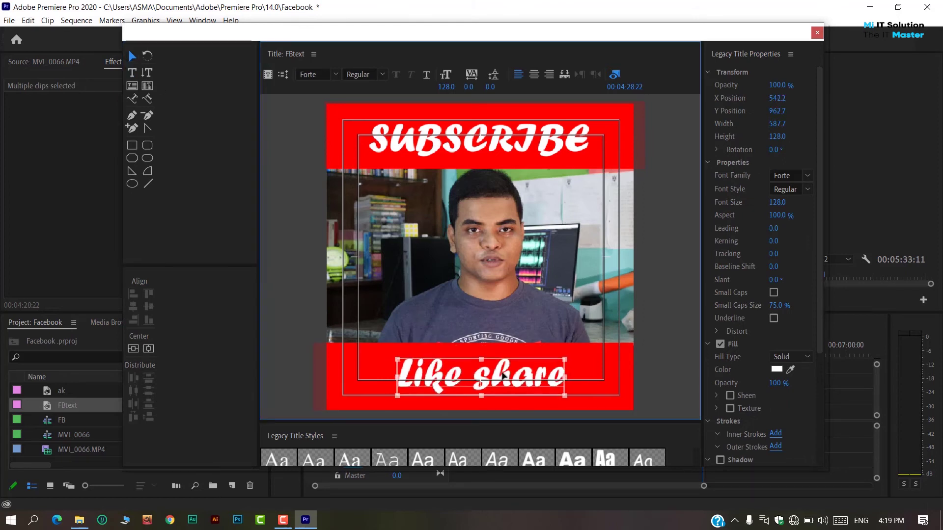
Close the title editor, place FBtext on track V4 over the full length of the FB sequence, and check another frame
{"action": "left_click", "coordinate": [816, 33]}
{"action": "key", "text": "ctrl+Page_Down"}
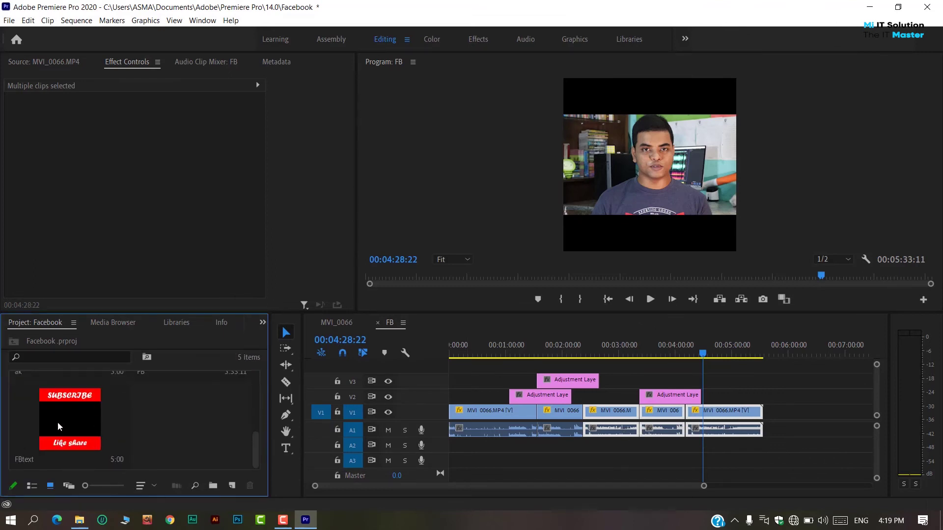
{"action": "left_click", "coordinate": [74, 424]}
{"action": "left_click_drag", "start_coordinate": [67, 422], "coordinate": [766, 361]}
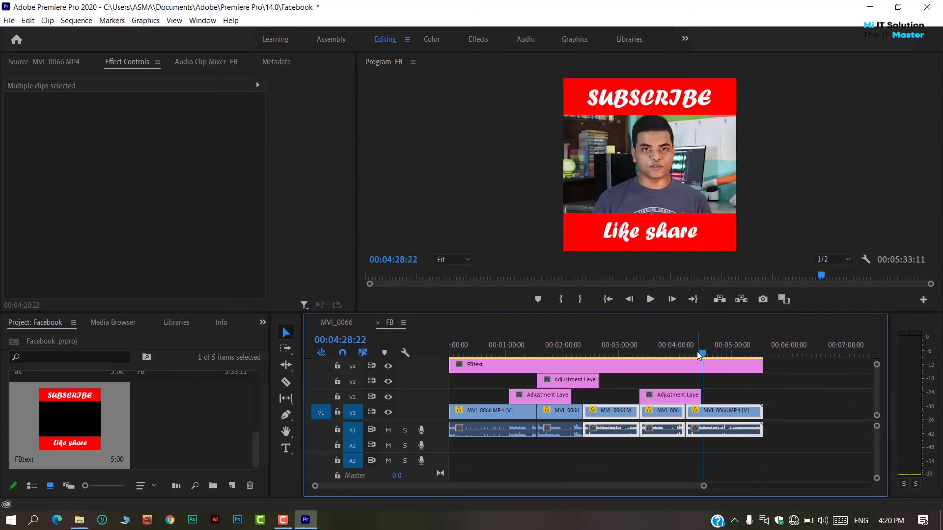
{"action": "mouse_move", "coordinate": [702, 350]}
{"action": "left_mouse_down"}
{"action": "mouse_move", "coordinate": [438, 362]}
{"action": "mouse_move", "coordinate": [714, 364]}
{"action": "left_mouse_up"}
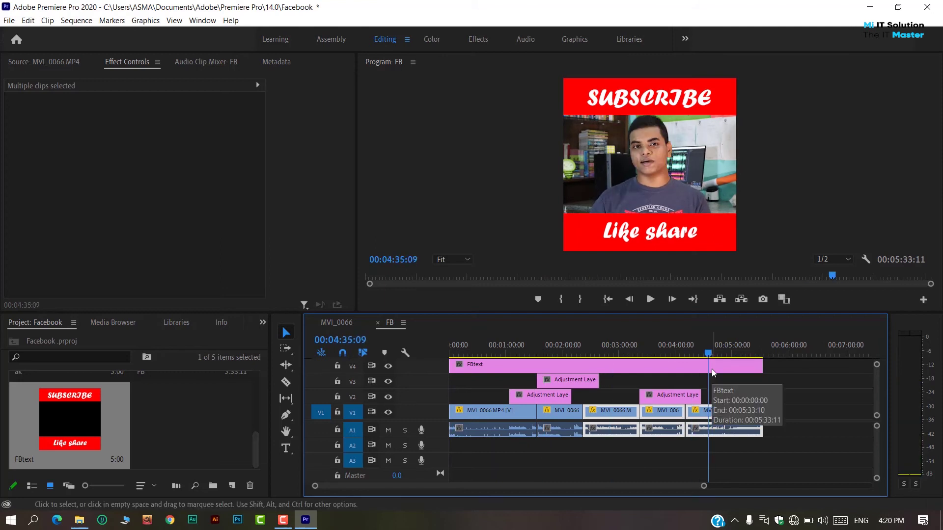